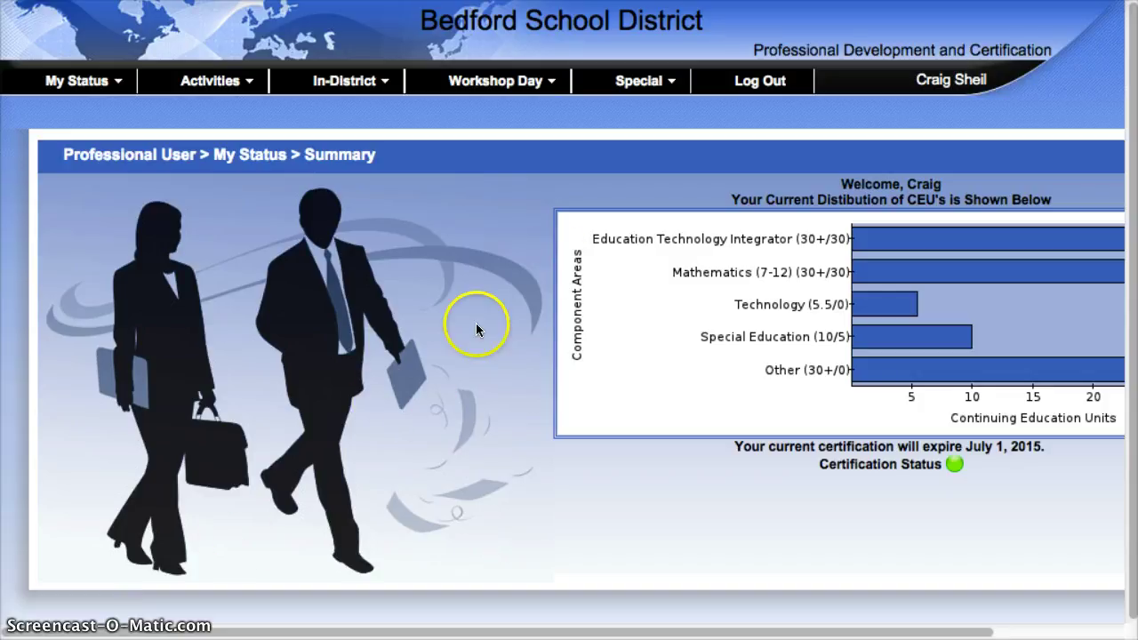
# Show the Special > In-District submenu listing Propose, In Process, Active and Closed
pyautogui.click(627, 82)
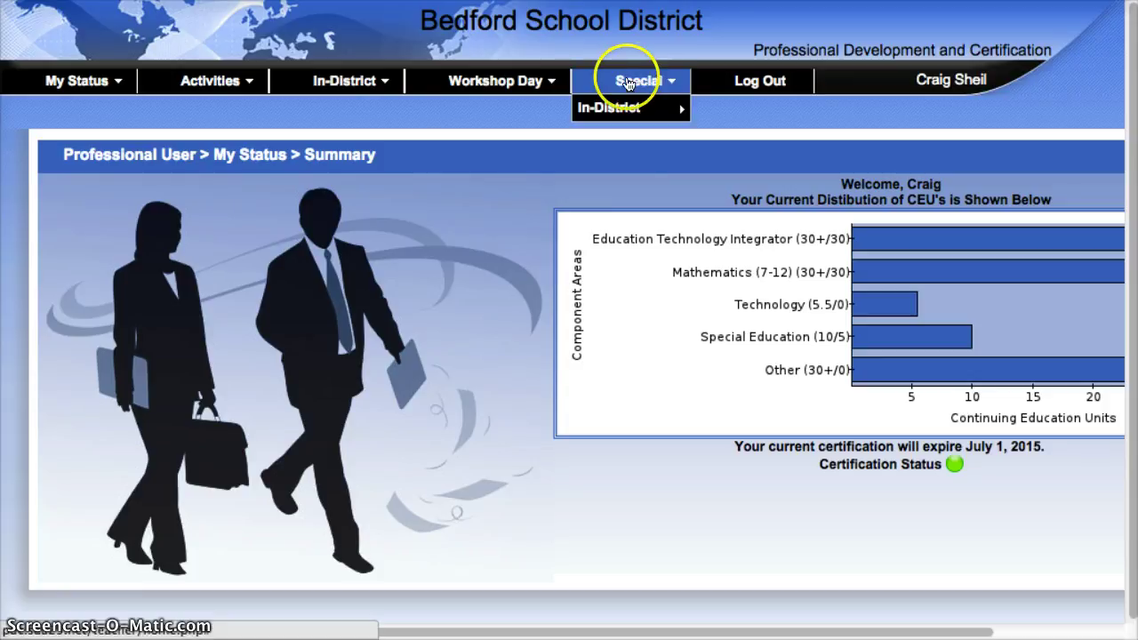
pyautogui.moveTo(631, 107)
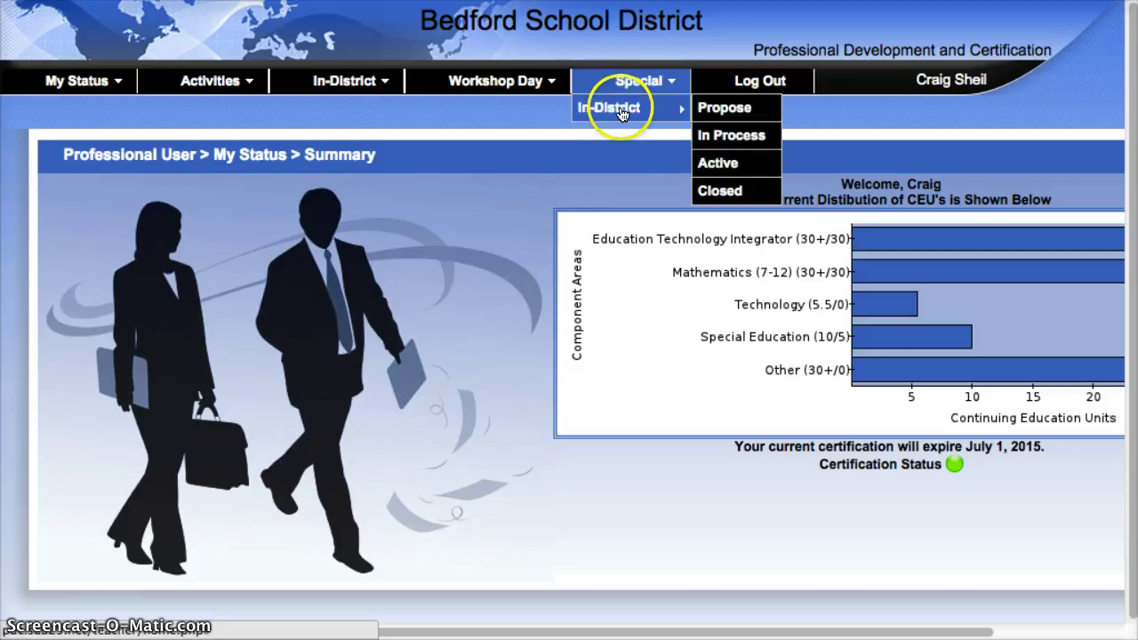
# Go to the In-District Propose page with its empty proposed-workshops table
pyautogui.click(724, 108)
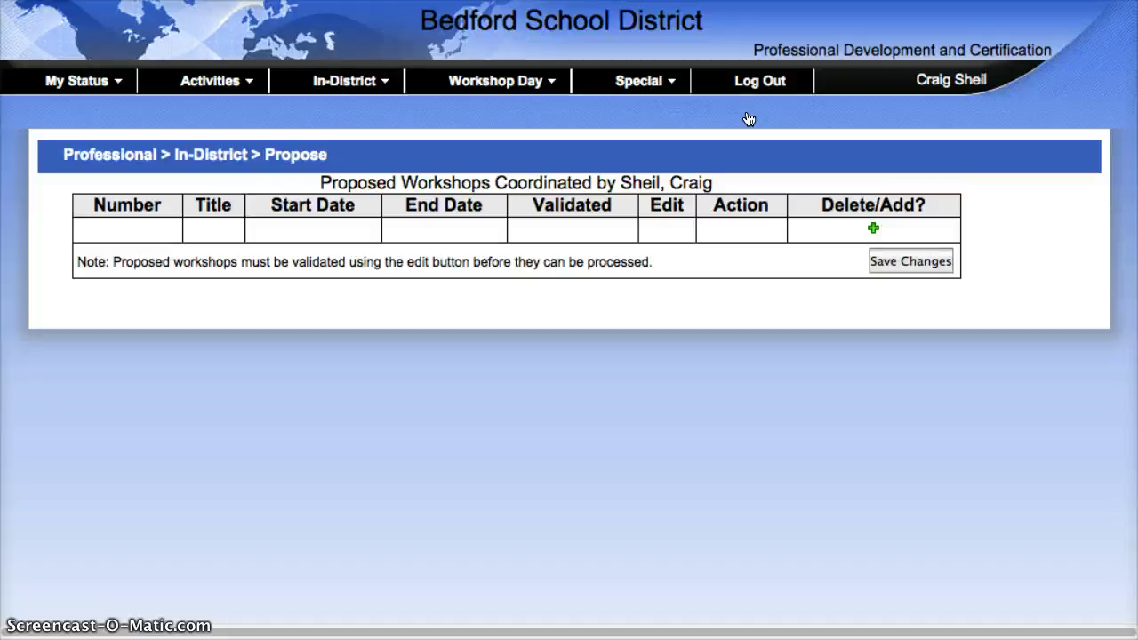
# Add a proposed workshop titled 'BHS: Paraprofessional Training with SMART Board' and save it
pyautogui.click(874, 229)
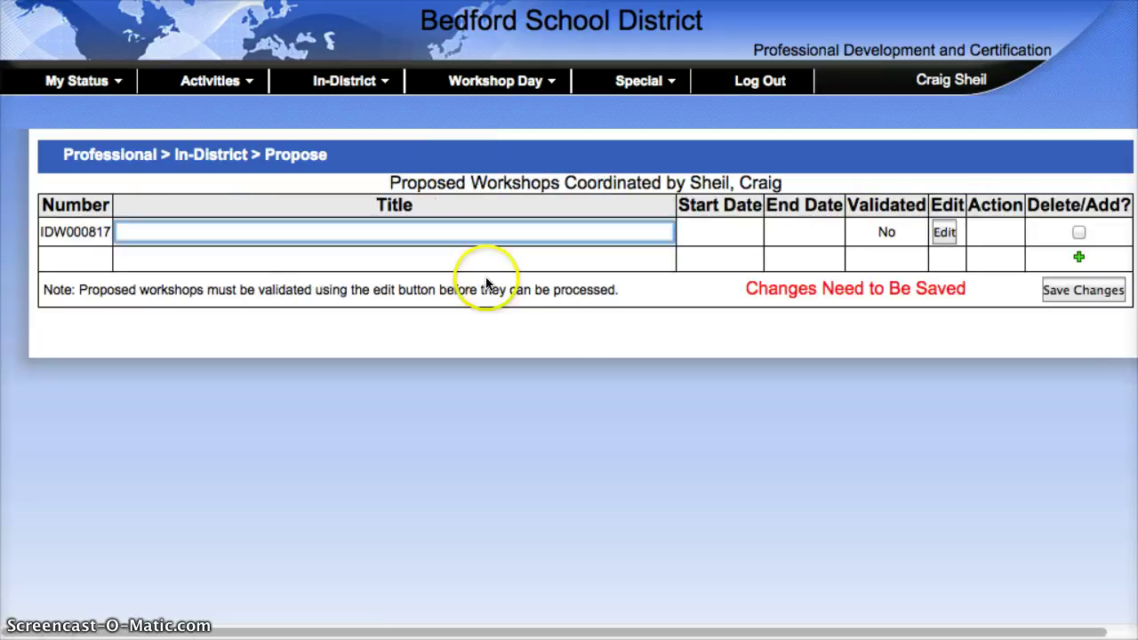
pyautogui.click(370, 231)
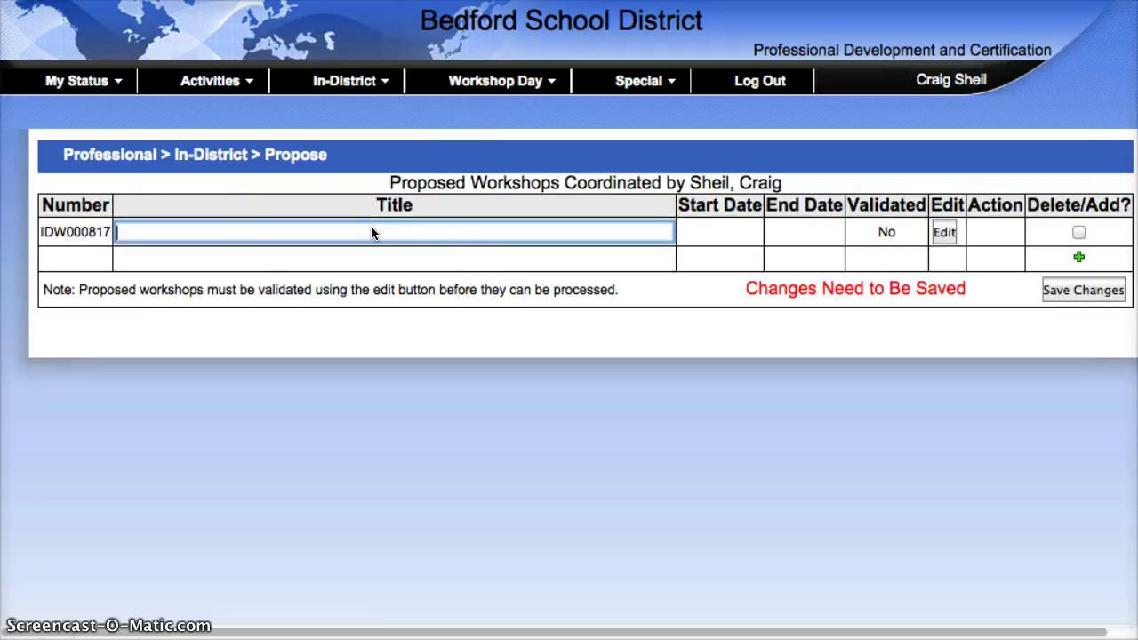
pyautogui.write('BHS')
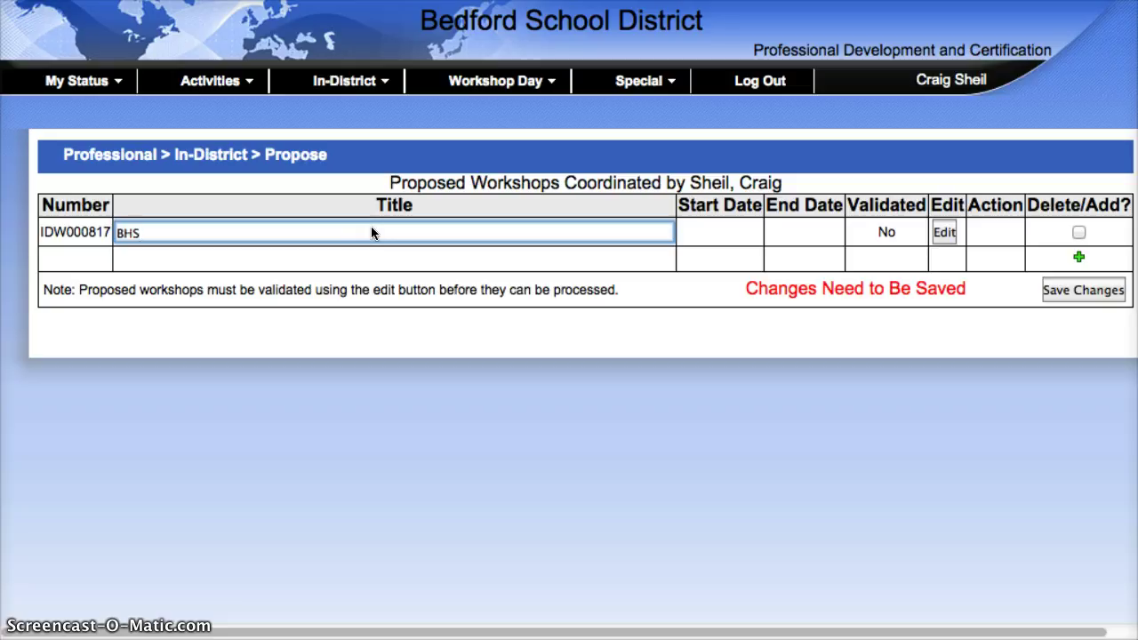
pyautogui.write(': Paraprofessional')
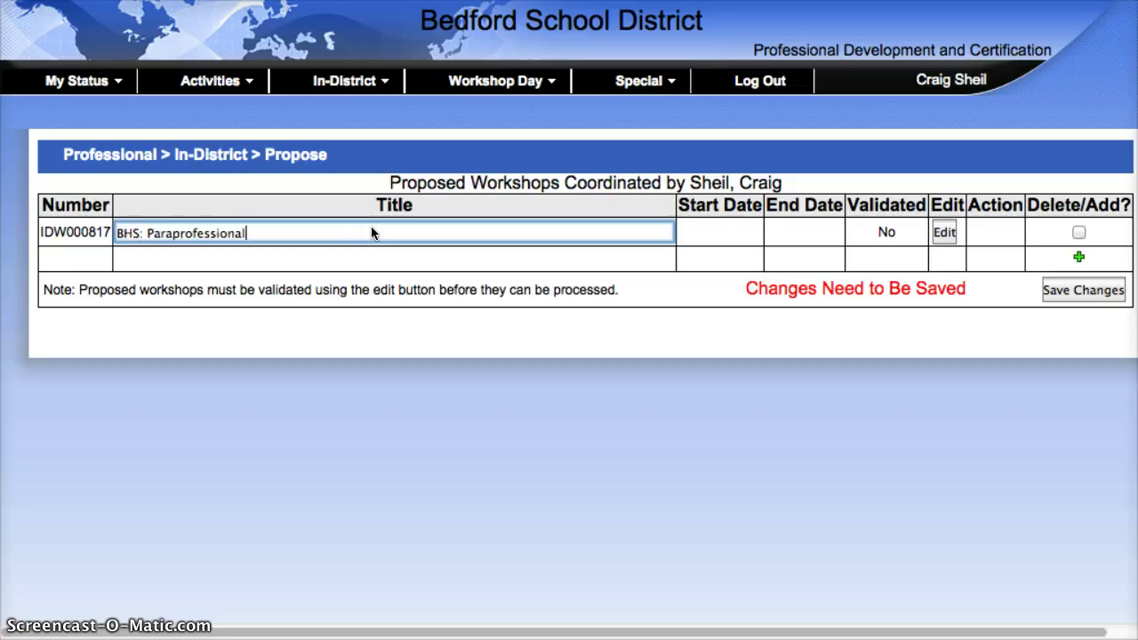
pyautogui.write(' Training with SMART Board')
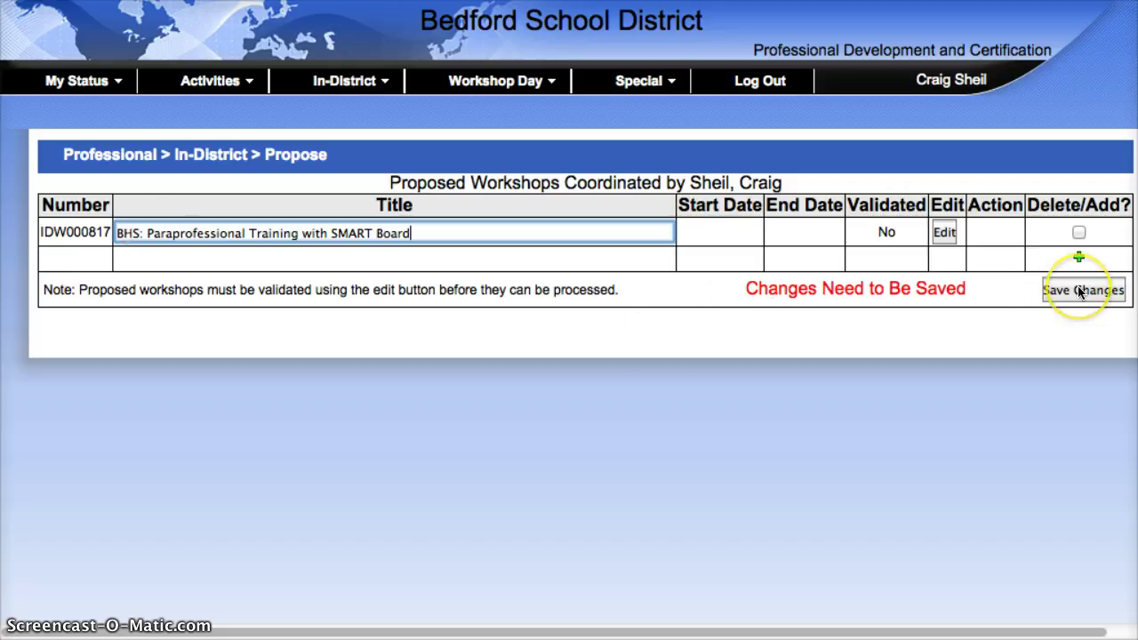
pyautogui.click(1080, 291)
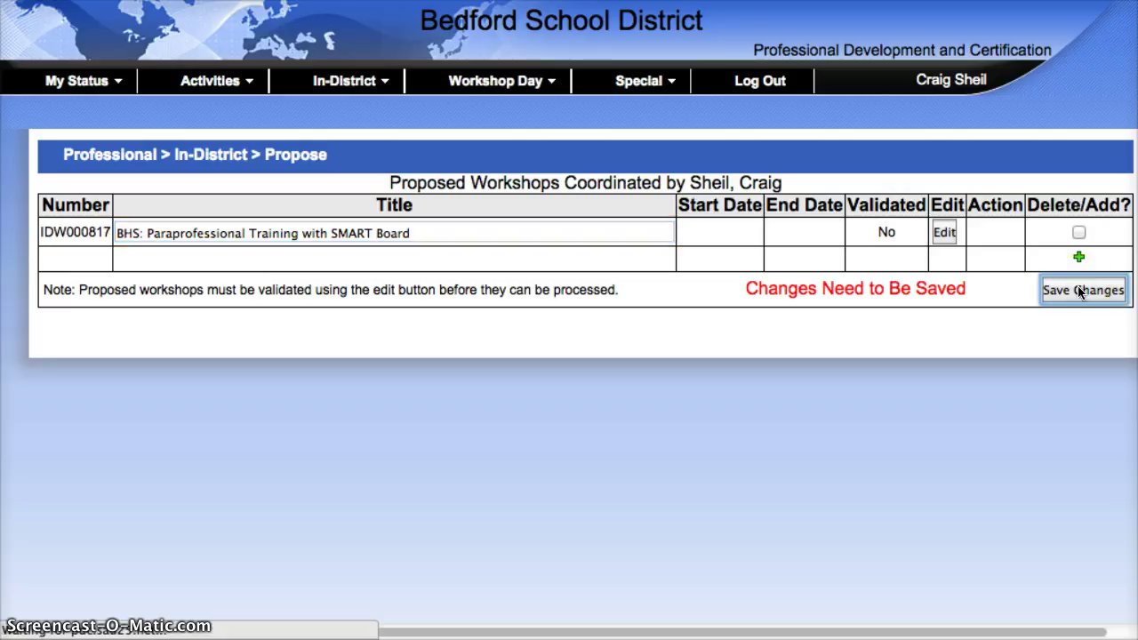
pyautogui.click(362, 214)
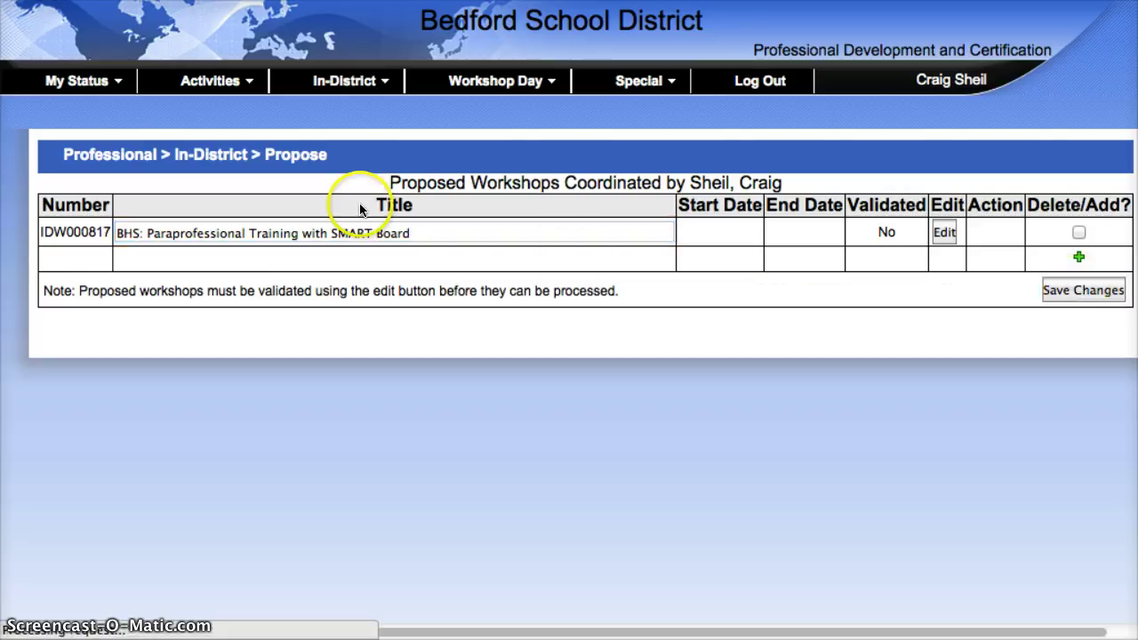
# Open the new workshop's full proposal form and enter .5 estimated CEUs
pyautogui.click(943, 235)
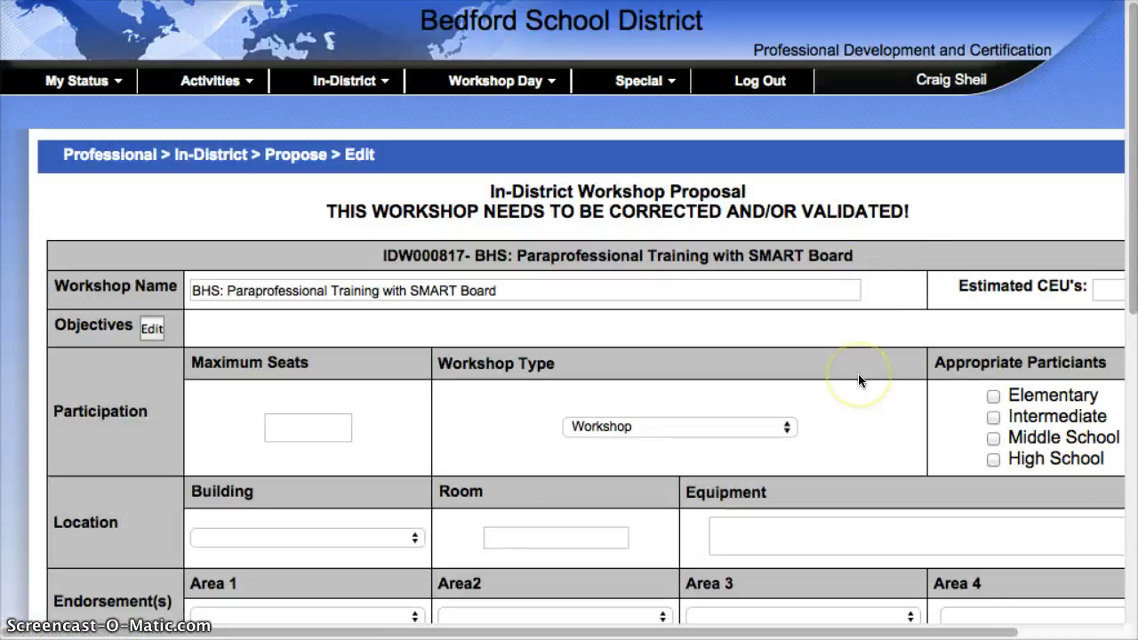
pyautogui.scroll(-3, 858, 380)
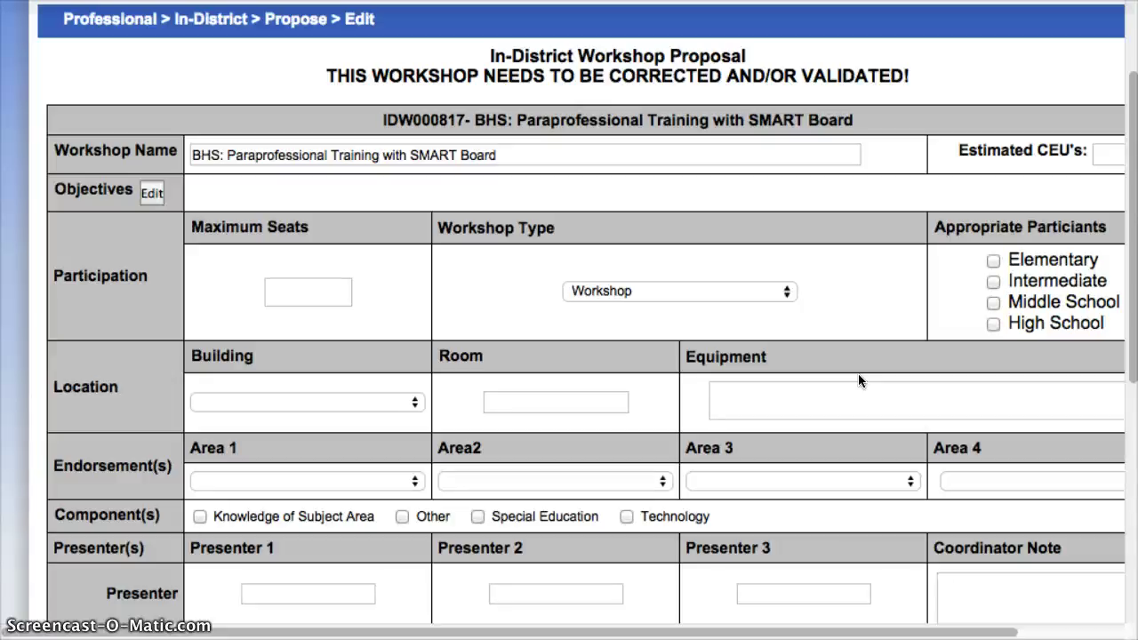
pyautogui.hscroll(2, 856, 373)
pyautogui.click(1038, 155)
pyautogui.write('.5')
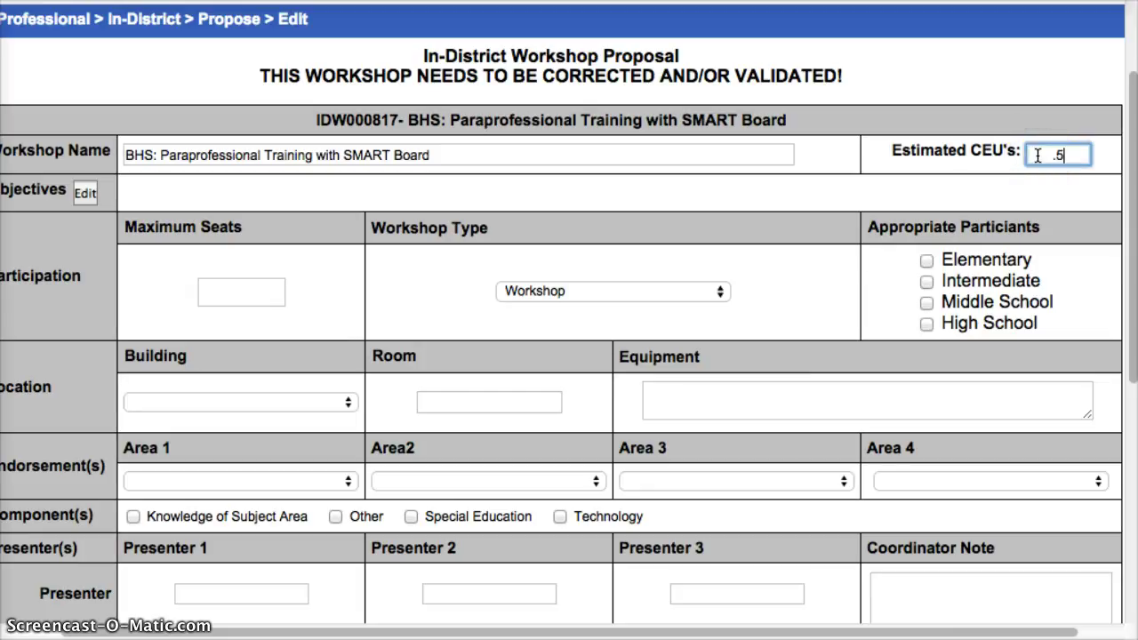
pyautogui.hscroll(-2, 572, 271)
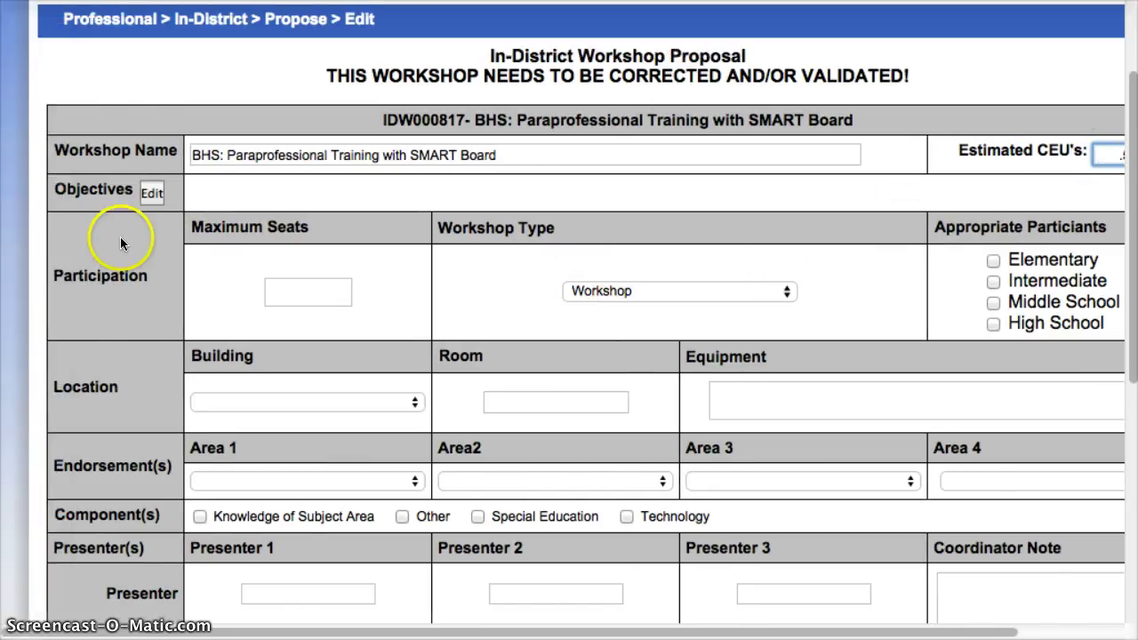
pyautogui.click(151, 195)
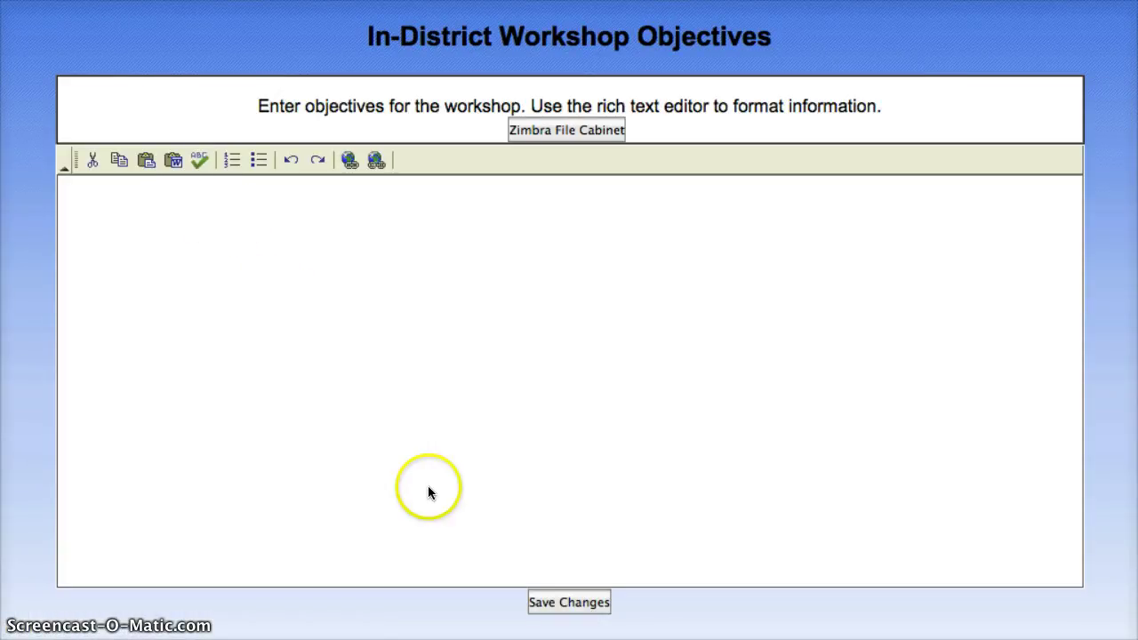
# Save the objective that BHS life skills paraprofessionals will learn how to use the SMART Board
pyautogui.click(188, 216)
pyautogui.click(562, 602)
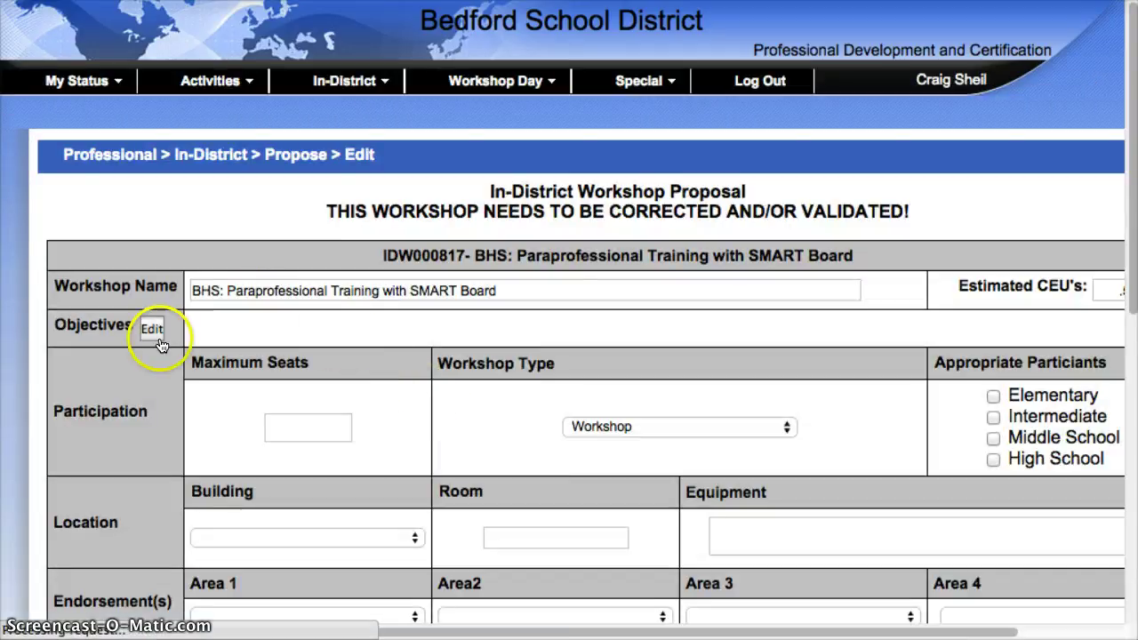
pyautogui.click(156, 339)
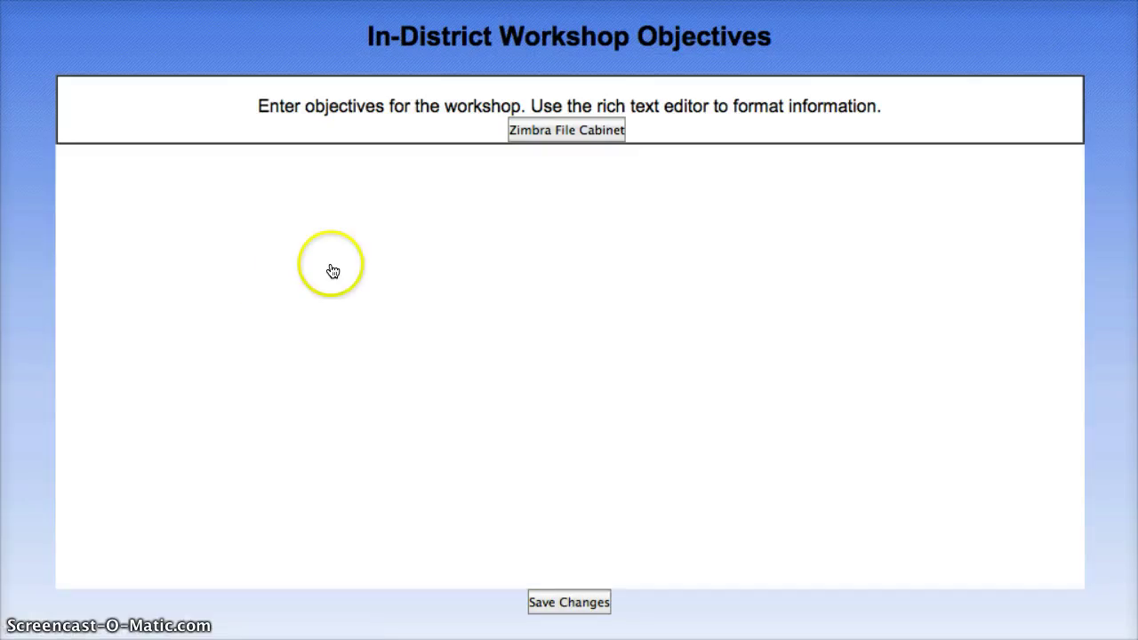
pyautogui.click(289, 273)
pyautogui.write('BHS Parap')
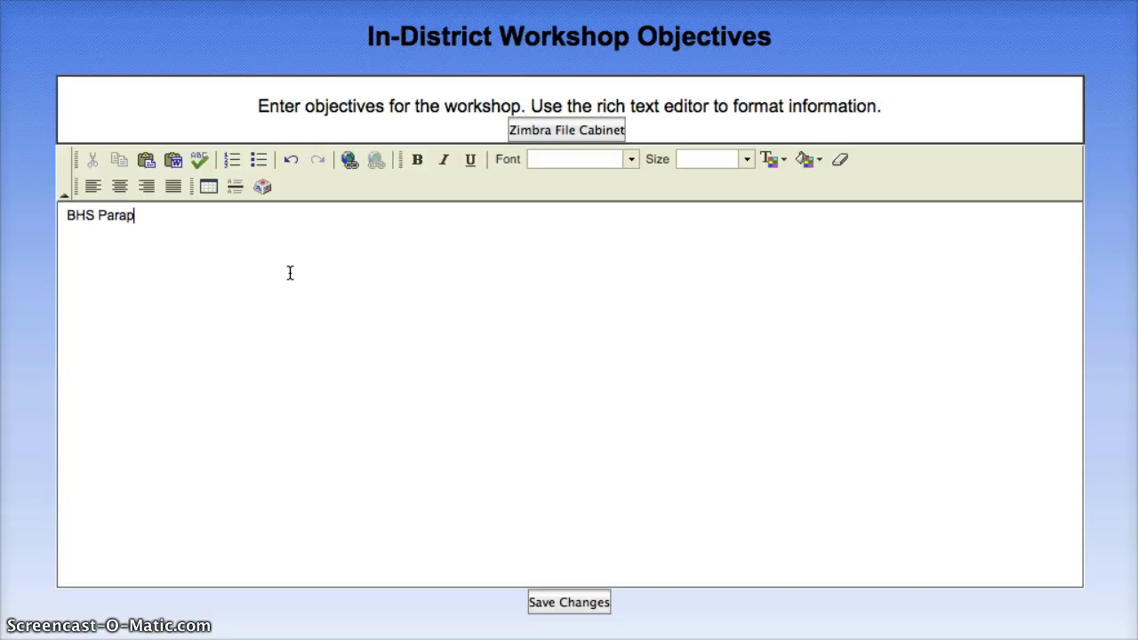
pyautogui.write('rofessional in LI')
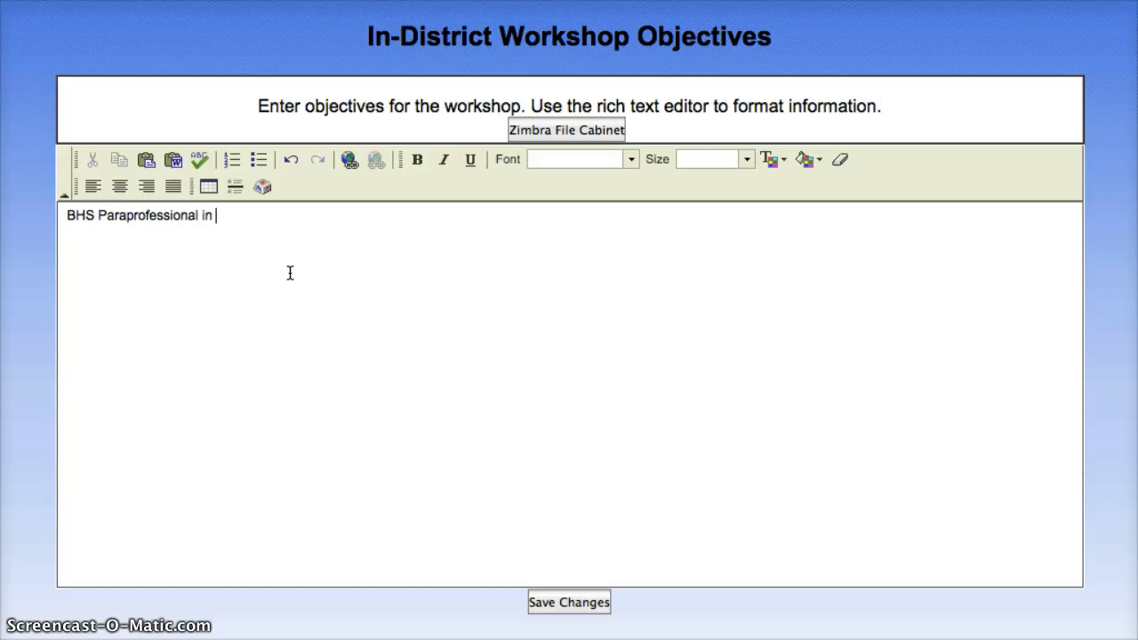
pyautogui.press('BackSpace')
pyautogui.press('BackSpace')
pyautogui.write('lief')
pyautogui.press('BackSpace')
pyautogui.press('BackSpace')
pyautogui.write('fe skills department')
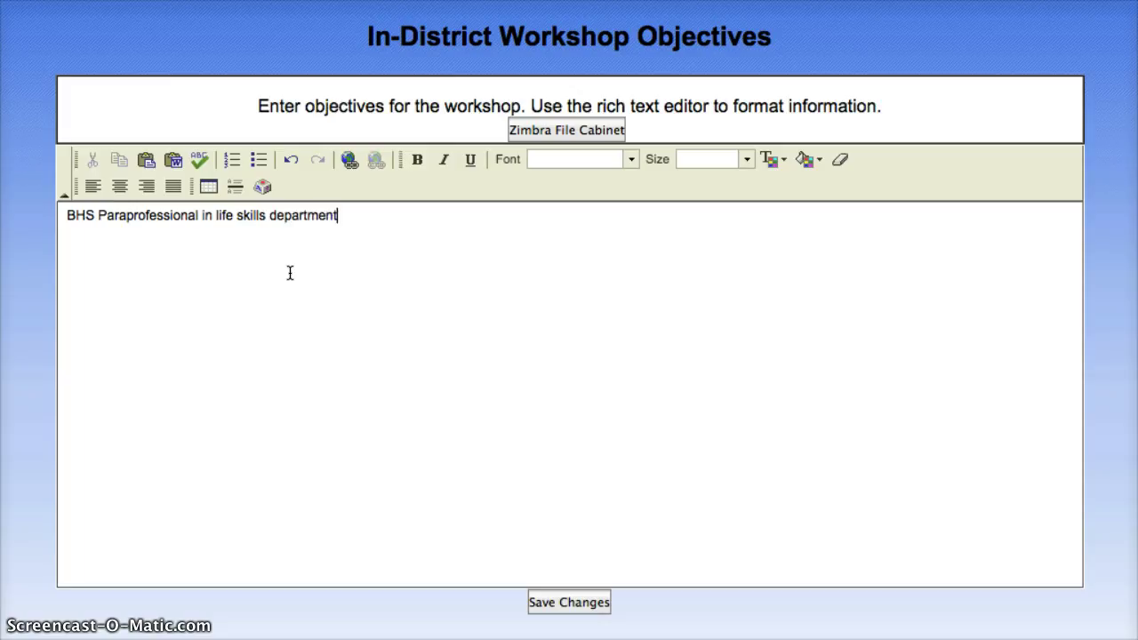
pyautogui.write(' will learn how ')
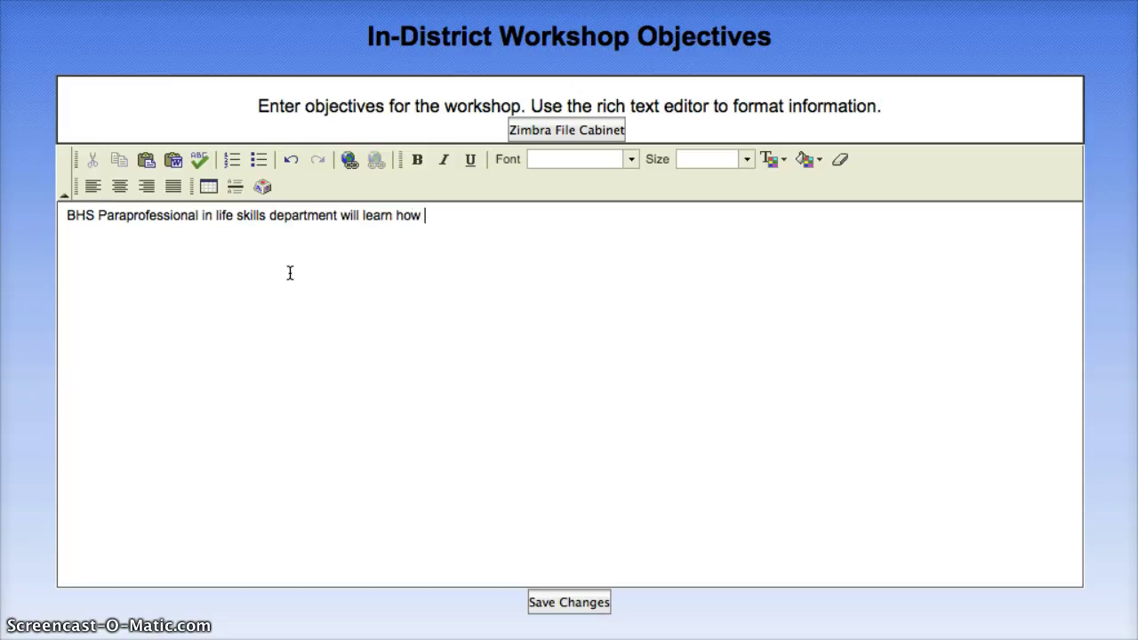
pyautogui.write('to use the SMART')
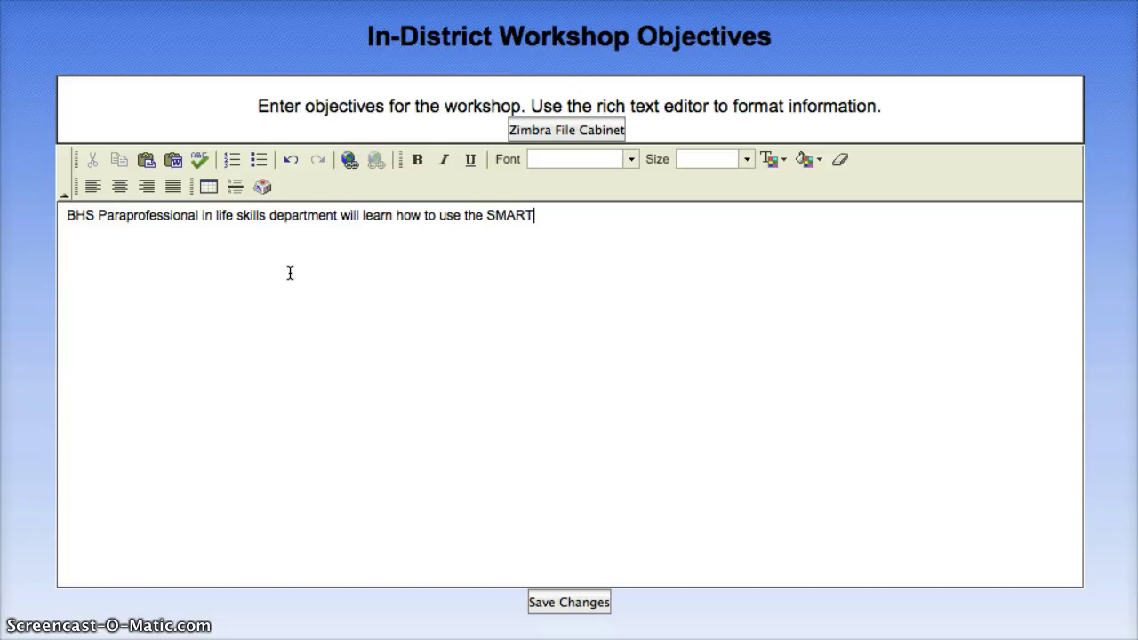
pyautogui.write(' Board.')
pyautogui.click(569, 603)
pyautogui.click(521, 602)
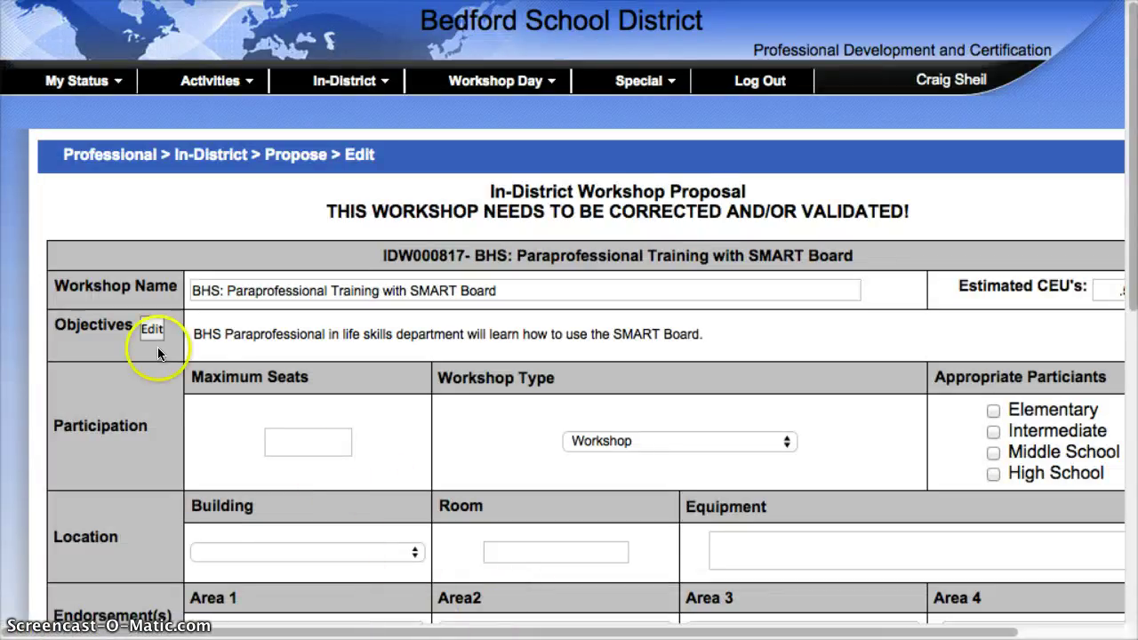
# Set 25 maximum seats, High School participants, and workshop type Workshop
pyautogui.click(304, 446)
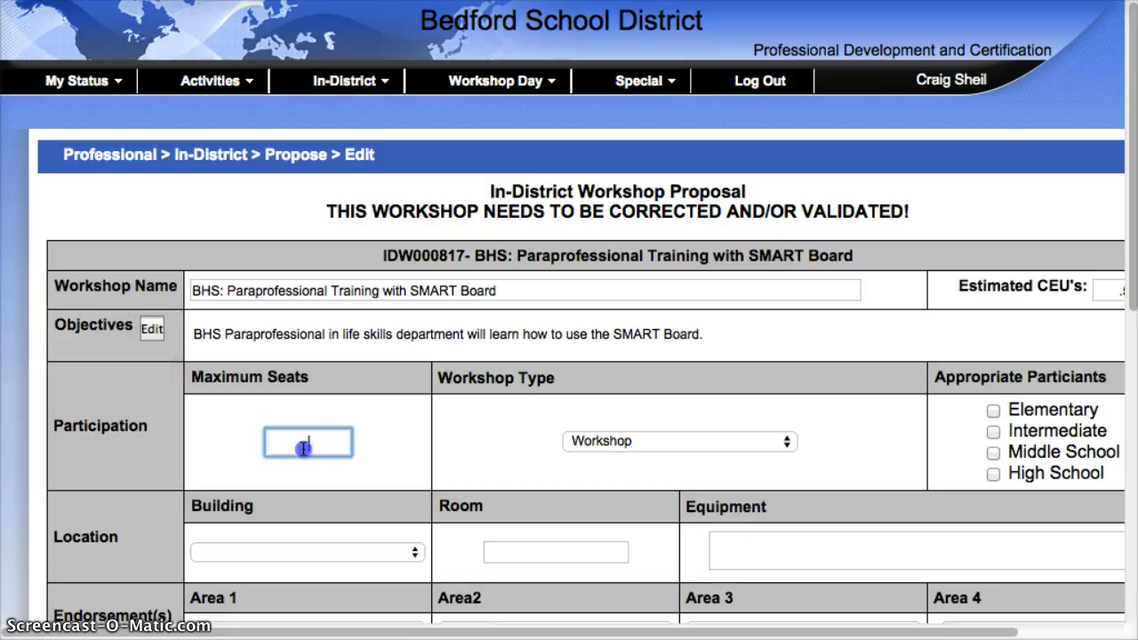
pyautogui.write('25')
pyautogui.click(994, 475)
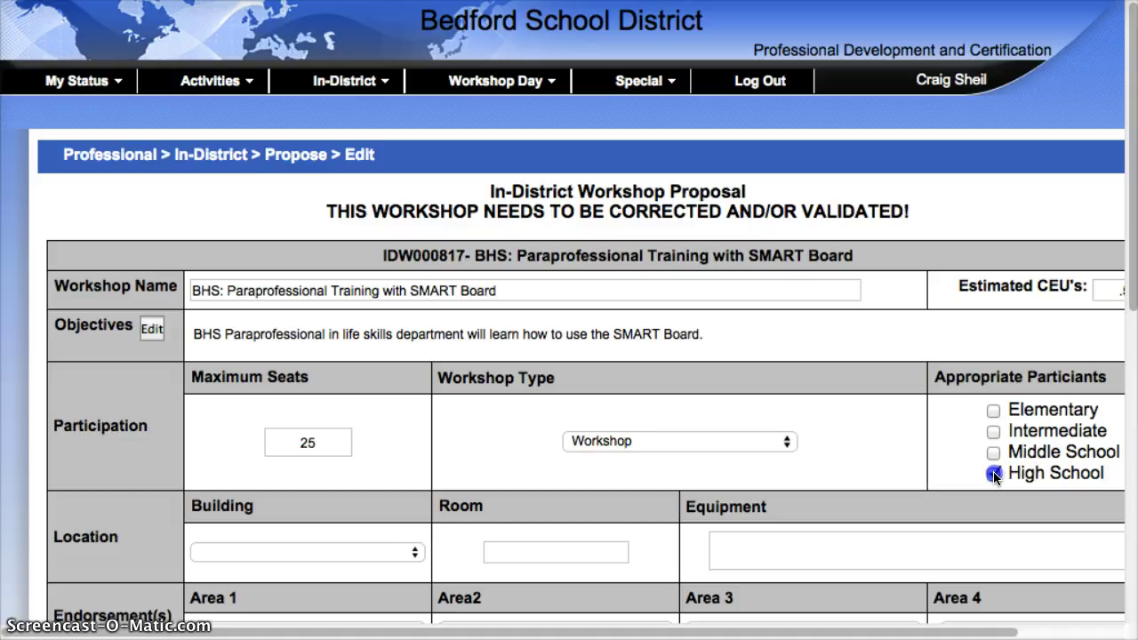
pyautogui.click(711, 442)
pyautogui.click(714, 442)
# Set the location to Bedford High School, room 137
pyautogui.scroll(-4, 770, 464)
pyautogui.click(297, 350)
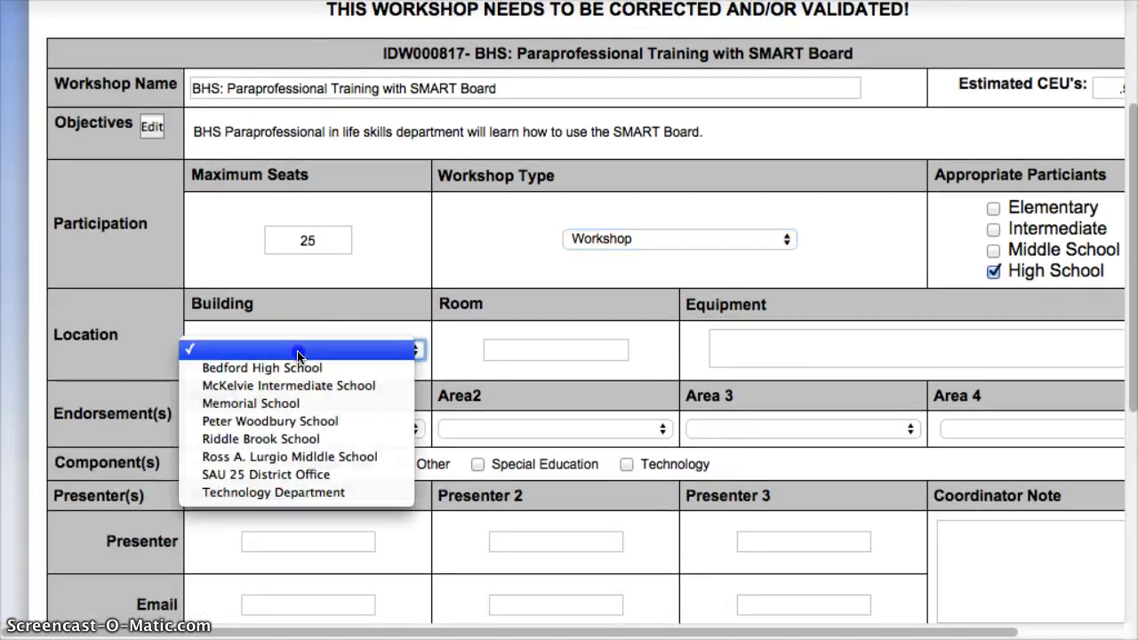
pyautogui.click(299, 366)
pyautogui.click(523, 356)
pyautogui.write('137')
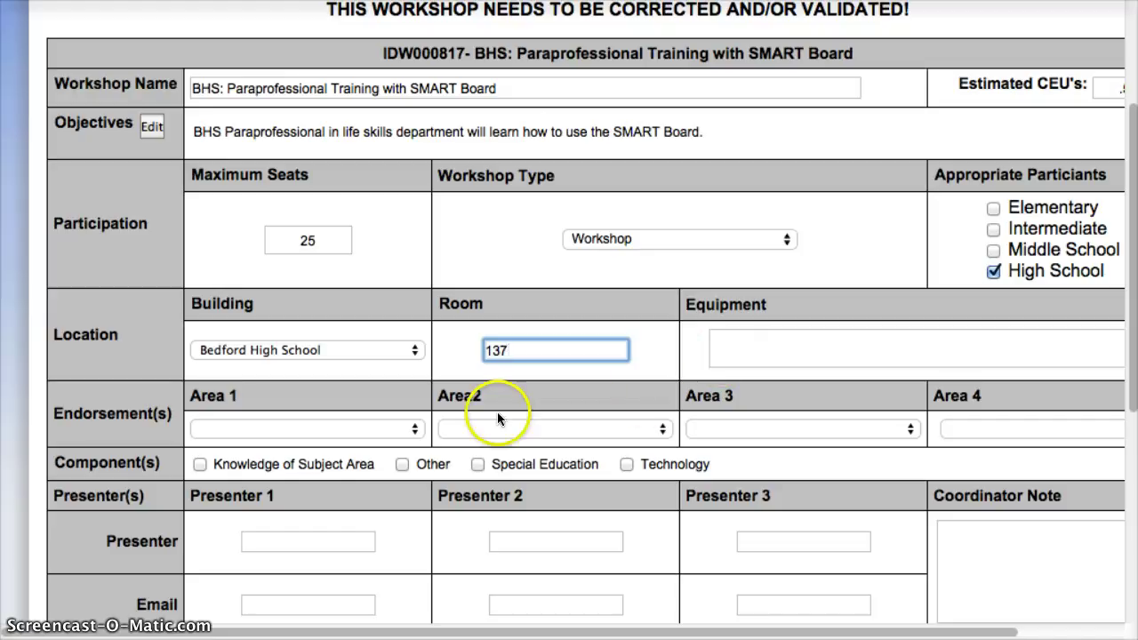
# Tick the Technology component, leaving the endorsement area unselected
pyautogui.scroll(-2, 503, 409)
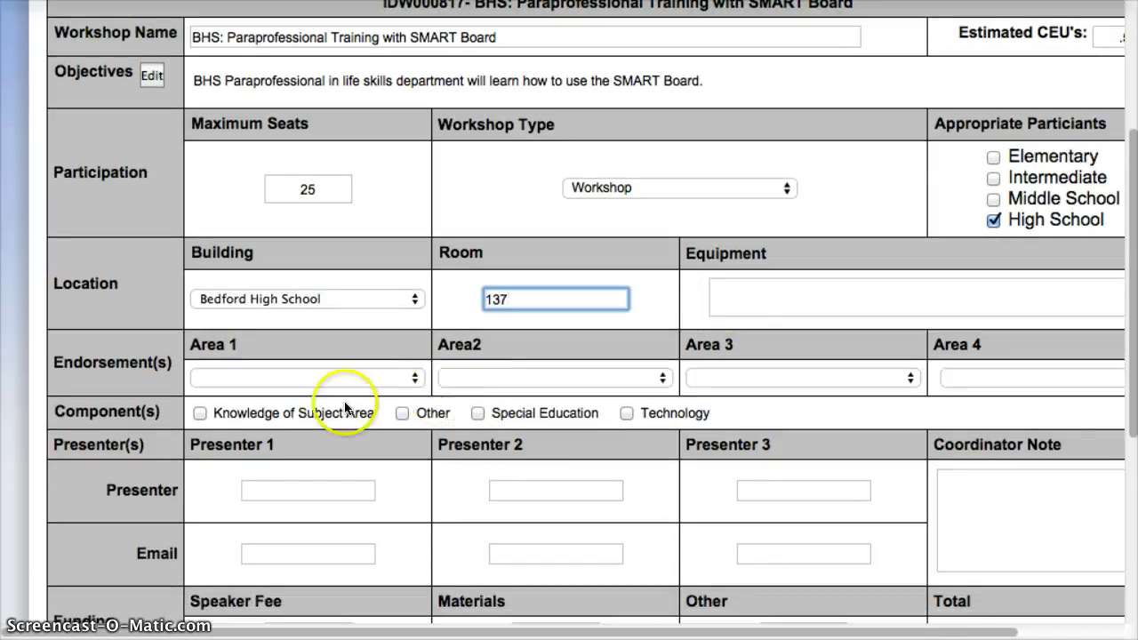
pyautogui.click(626, 413)
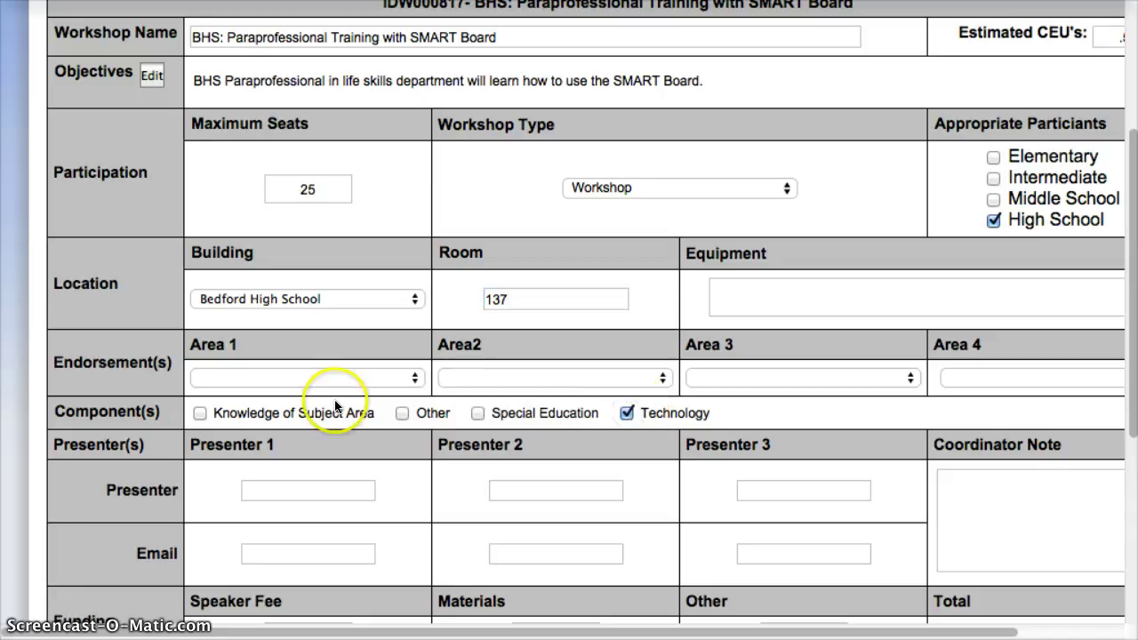
pyautogui.click(311, 378)
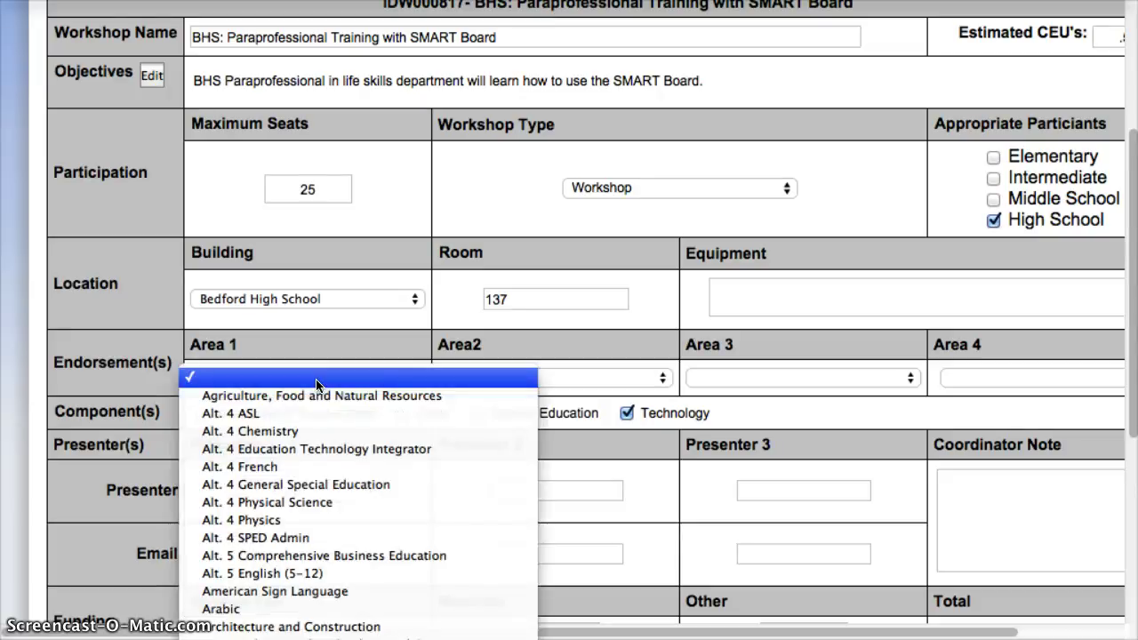
pyautogui.click(813, 407)
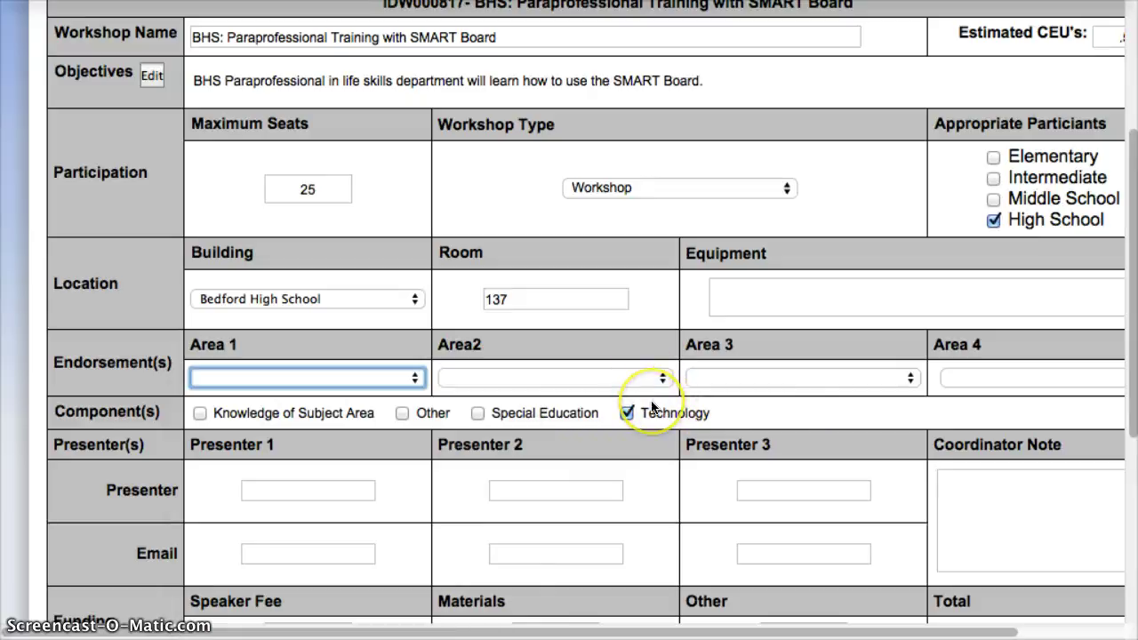
pyautogui.scroll(-3, 655, 401)
# Enter presenter 1's full name and e-mail address
pyautogui.click(300, 360)
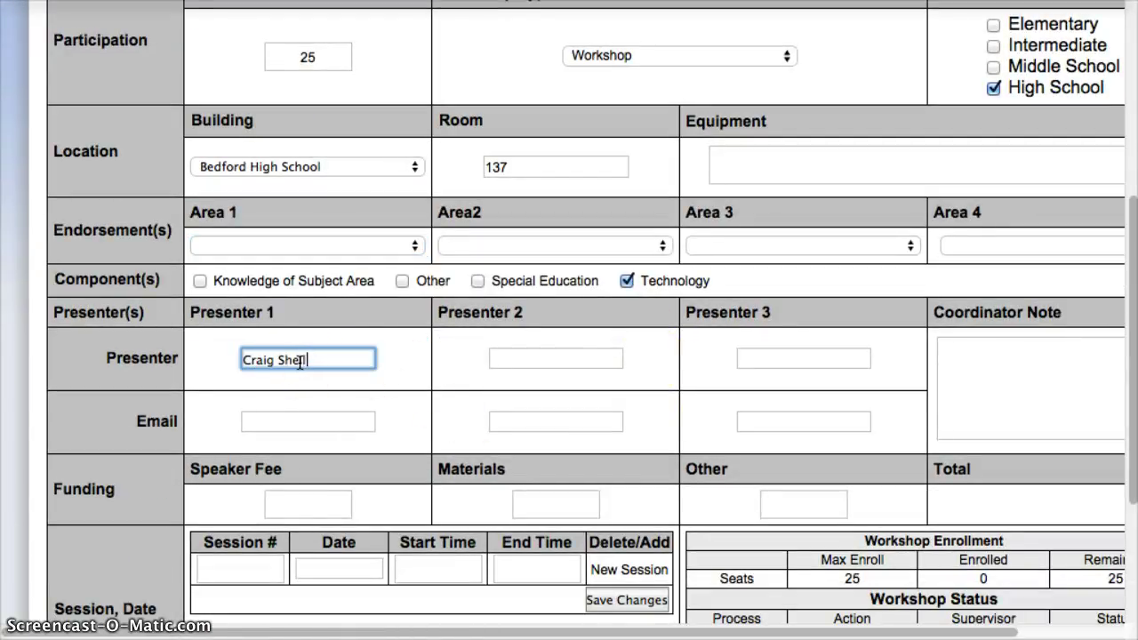
pyautogui.click(278, 433)
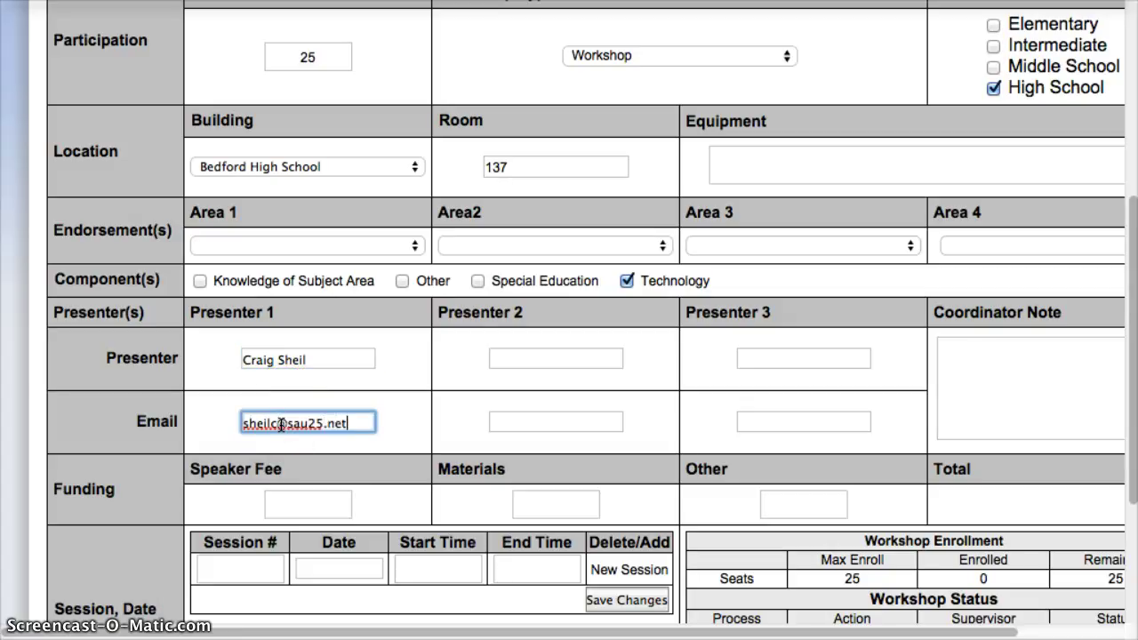
pyautogui.click(300, 433)
pyautogui.scroll(-4, 300, 433)
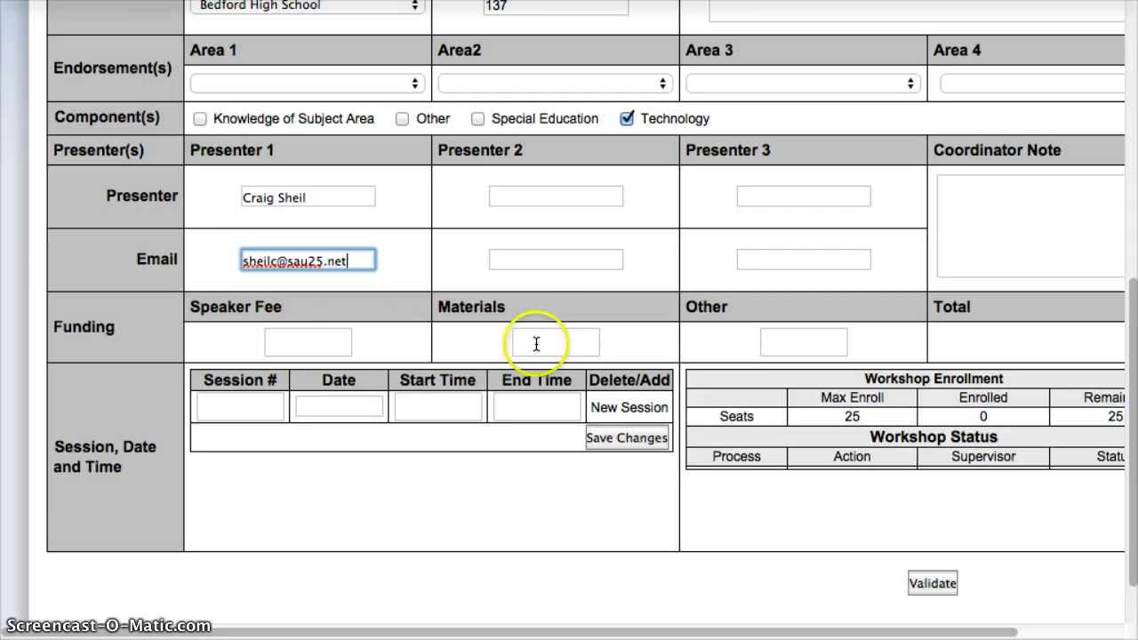
# Save session 1 on October 7, 2014, from 2:30 pm to 3:00 pm
pyautogui.click(233, 409)
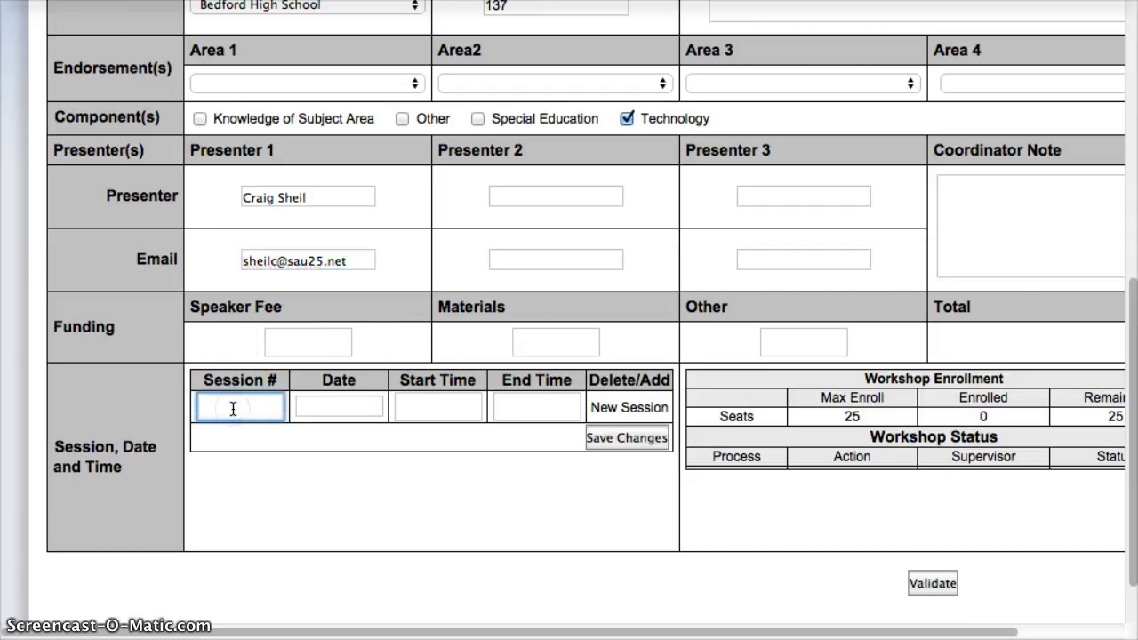
pyautogui.write('1')
pyautogui.click(328, 407)
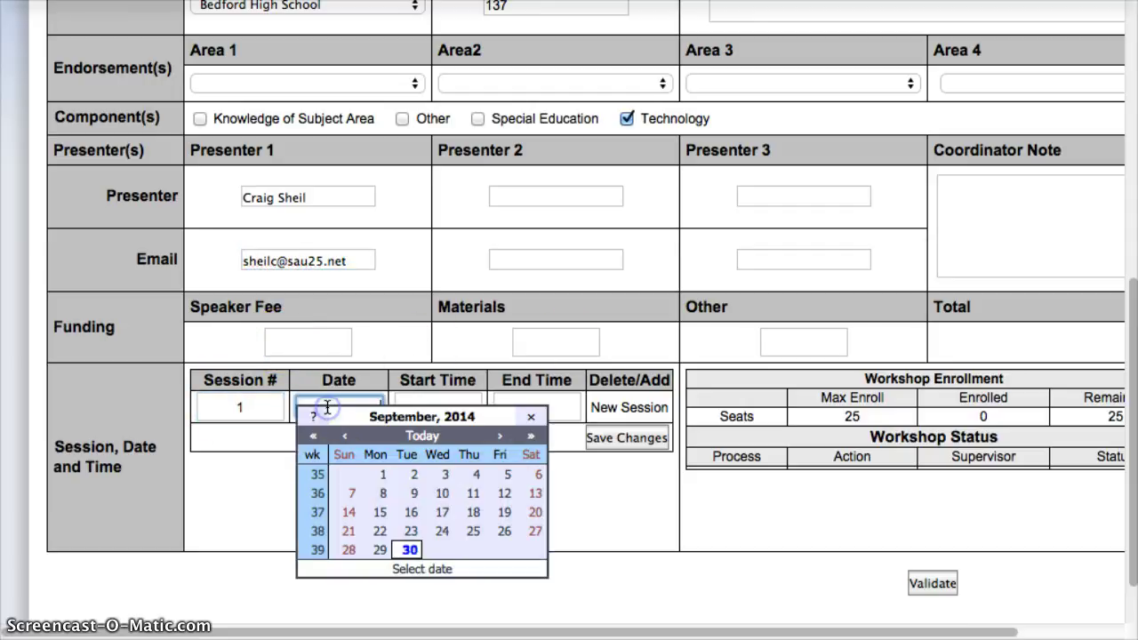
pyautogui.click(495, 435)
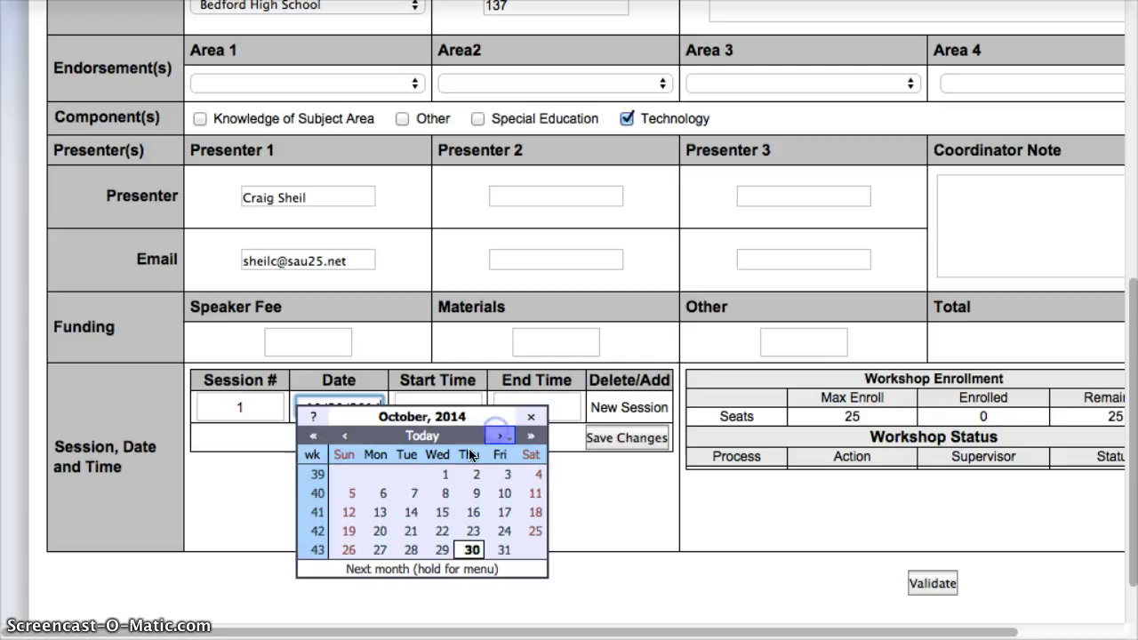
pyautogui.click(404, 495)
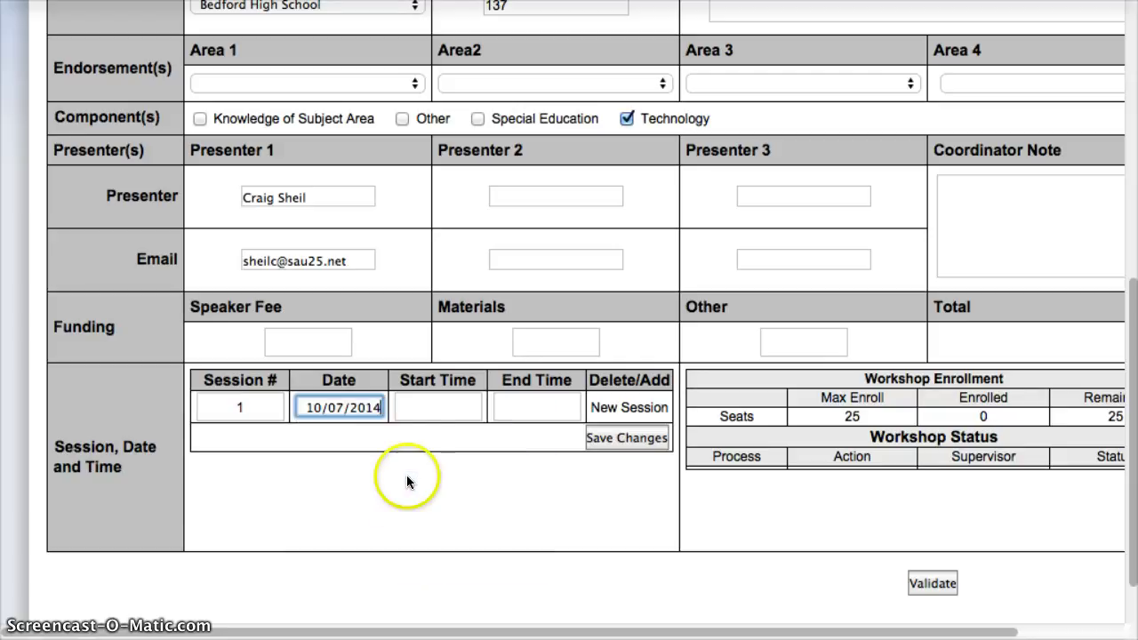
pyautogui.click(423, 405)
pyautogui.write('2:30')
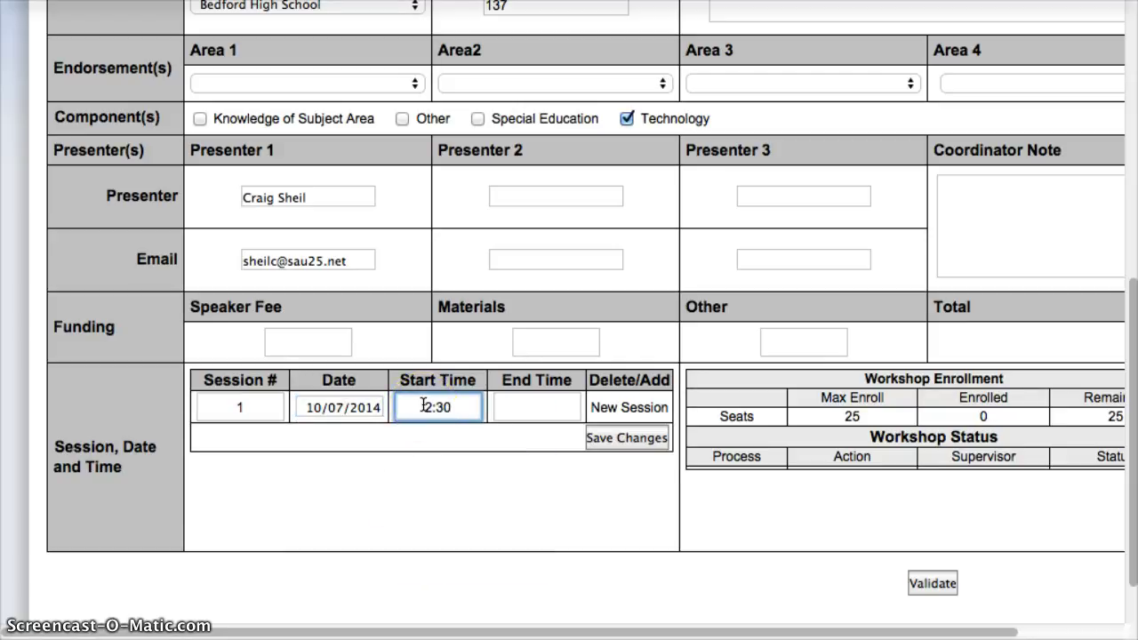
pyautogui.write(' pm')
pyautogui.click(519, 408)
pyautogui.write('3:00 pm')
pyautogui.click(569, 408)
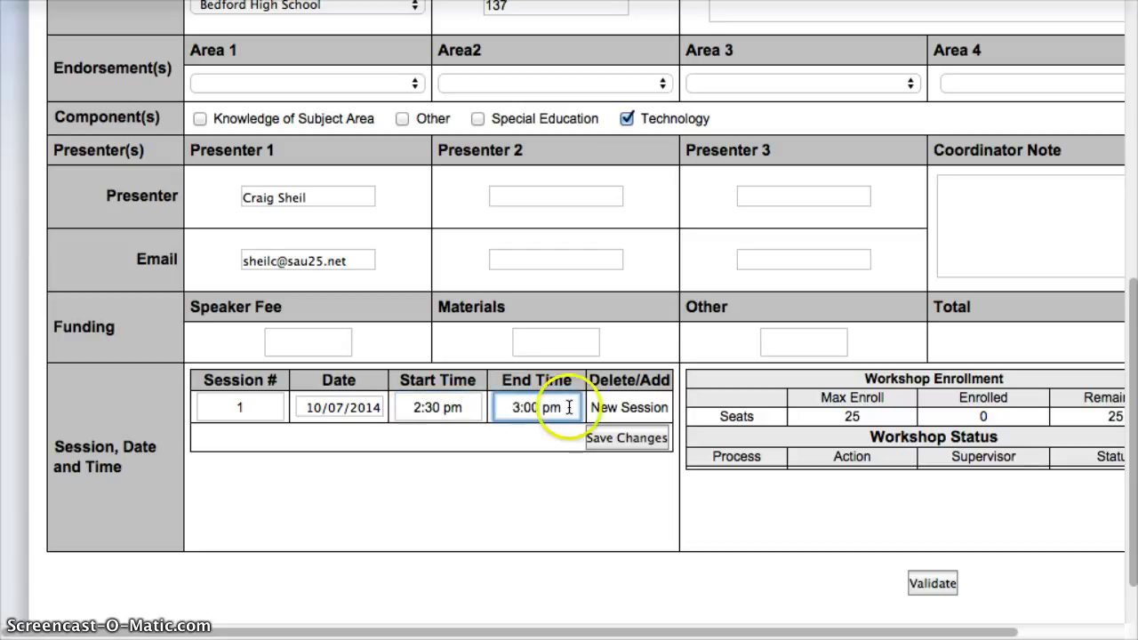
pyautogui.click(633, 436)
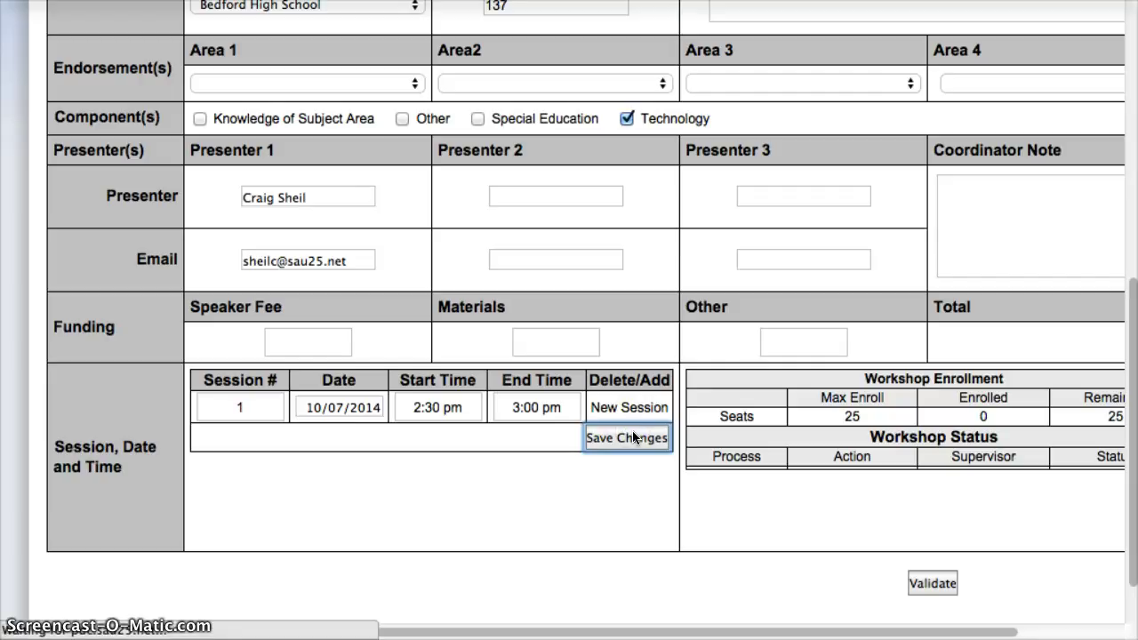
# Scroll down to the saved session 1 row with a blank new-session row below
pyautogui.scroll(-10, 579, 470)
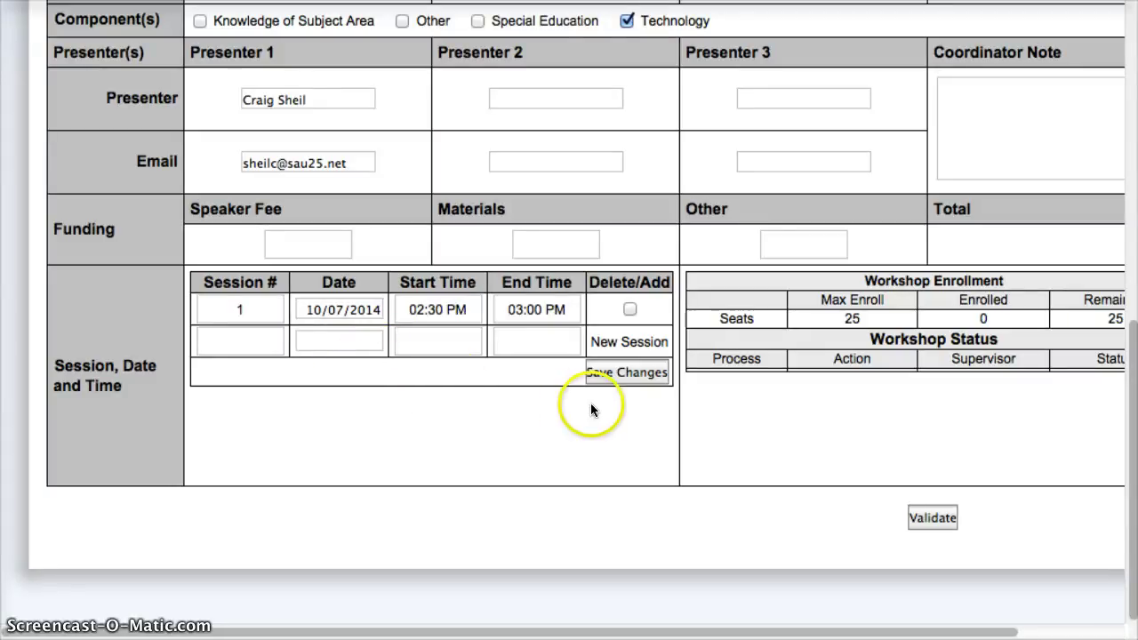
# Review the completed proposal form and validate it so it shows Validated Yes
pyautogui.scroll(1, 587, 407)
pyautogui.scroll(10, 591, 409)
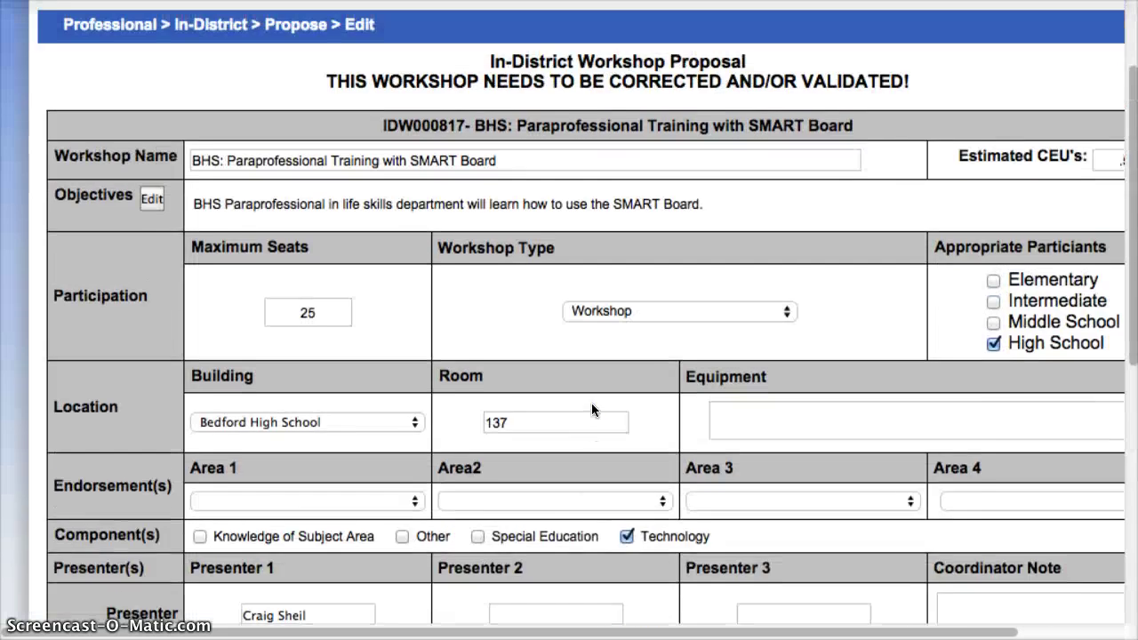
pyautogui.scroll(-2, 592, 403)
pyautogui.hscroll(2, 592, 403)
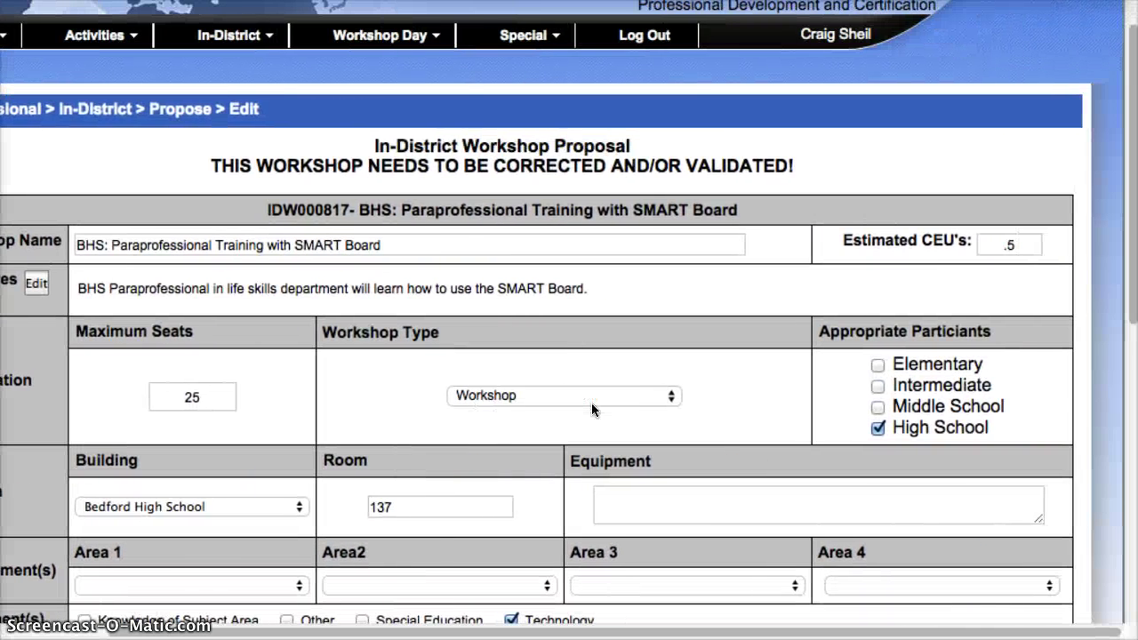
pyautogui.scroll(-9, 591, 403)
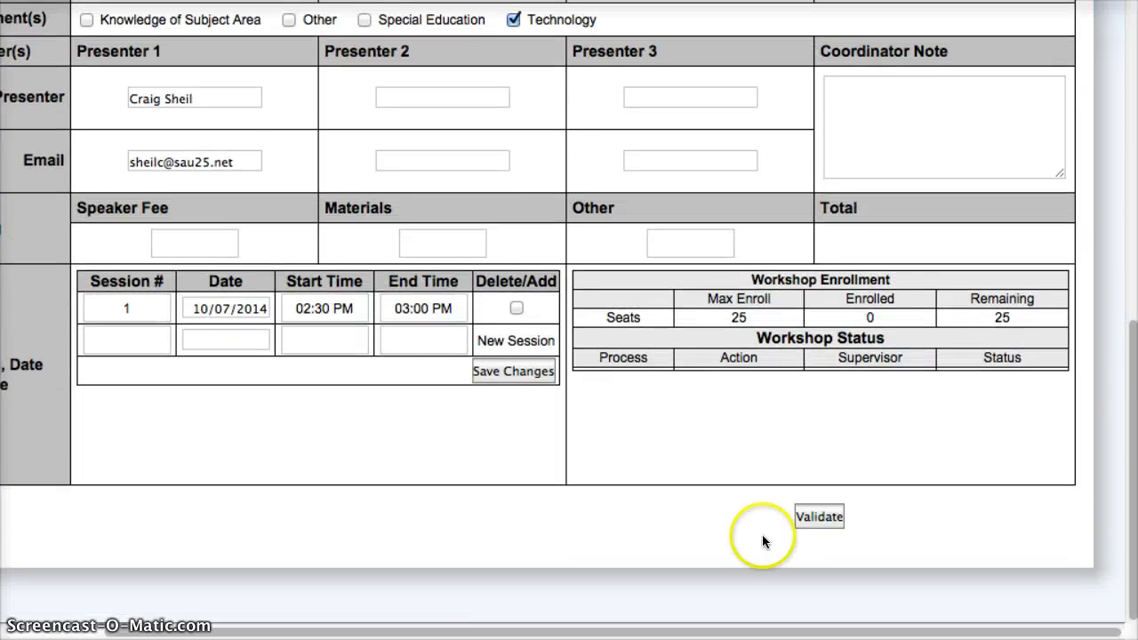
pyautogui.click(824, 520)
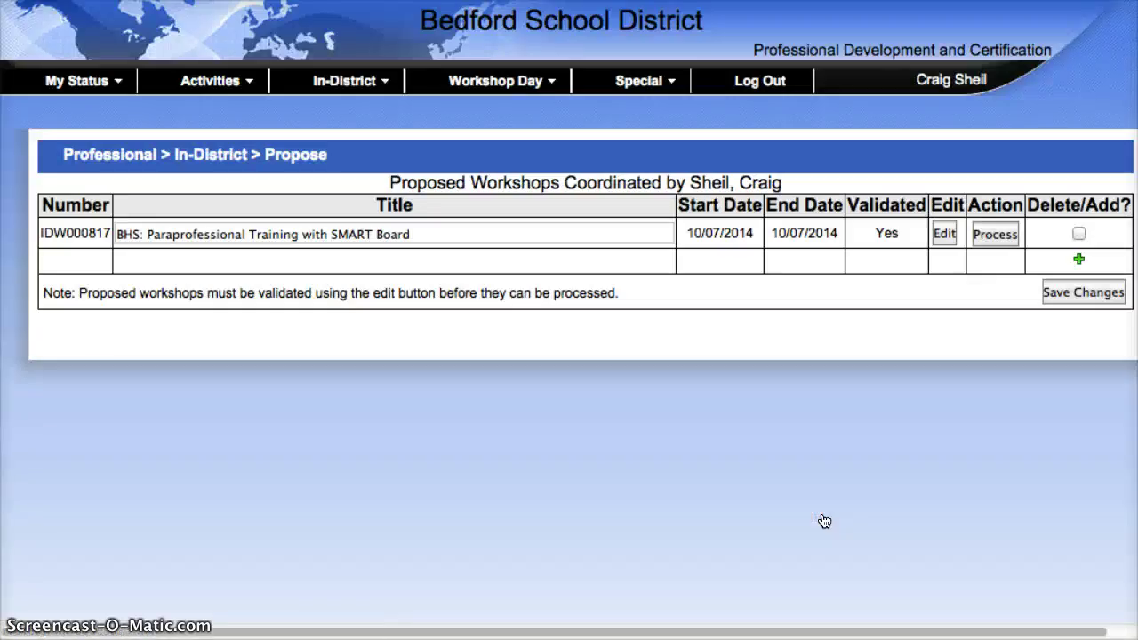
pyautogui.hscroll(2, 836, 516)
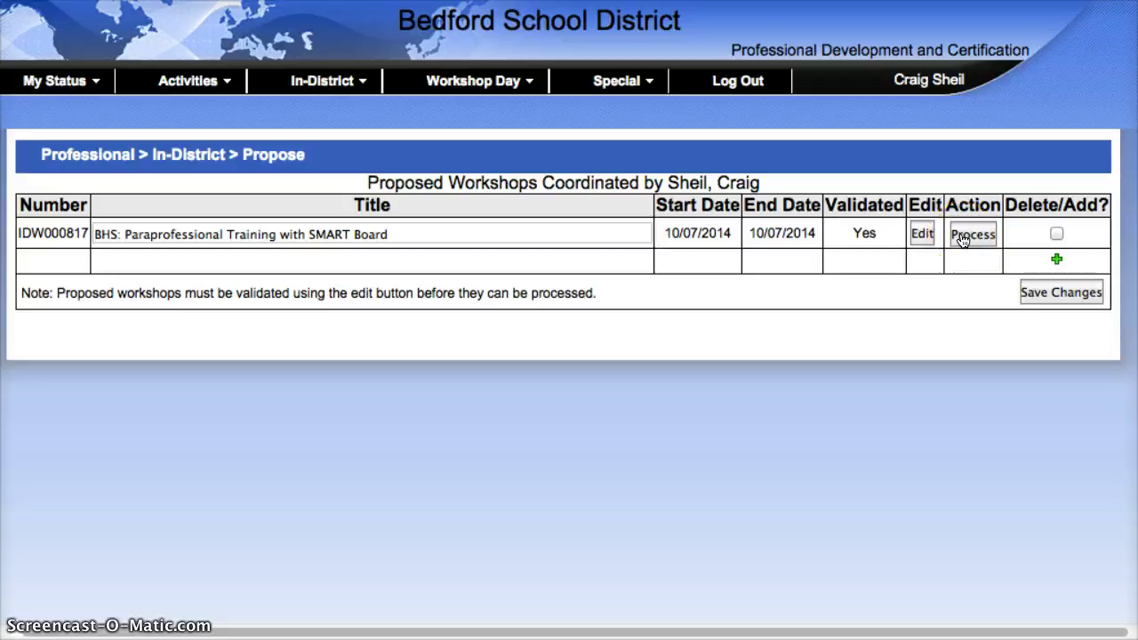
# Submit the validated SMART Board workshop for processing
pyautogui.click(962, 238)
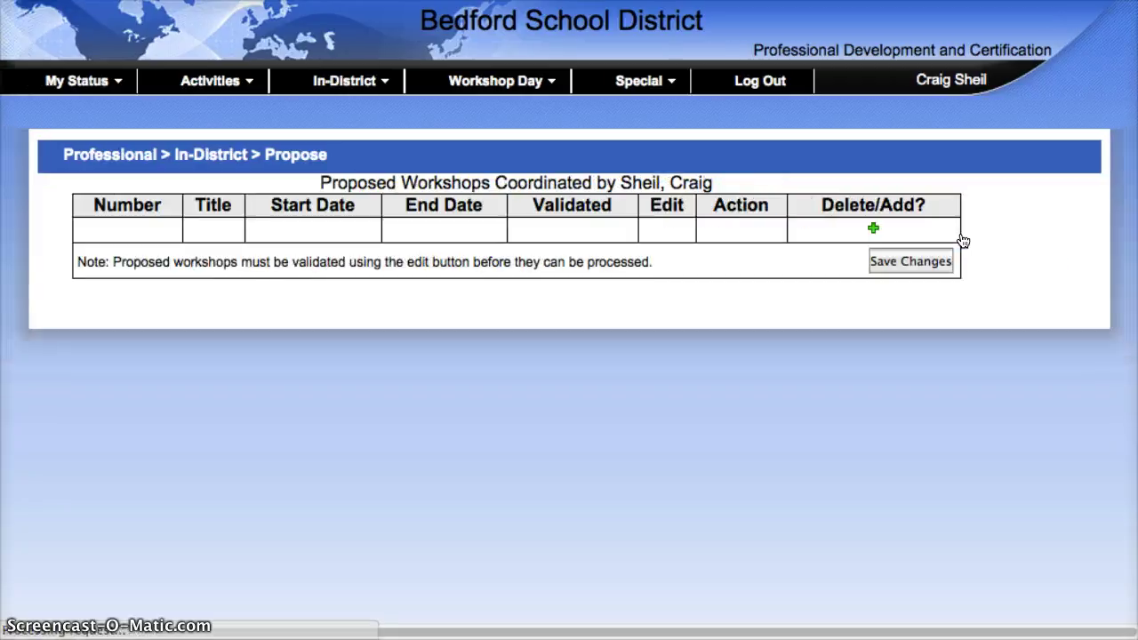
pyautogui.moveTo(334, 83)
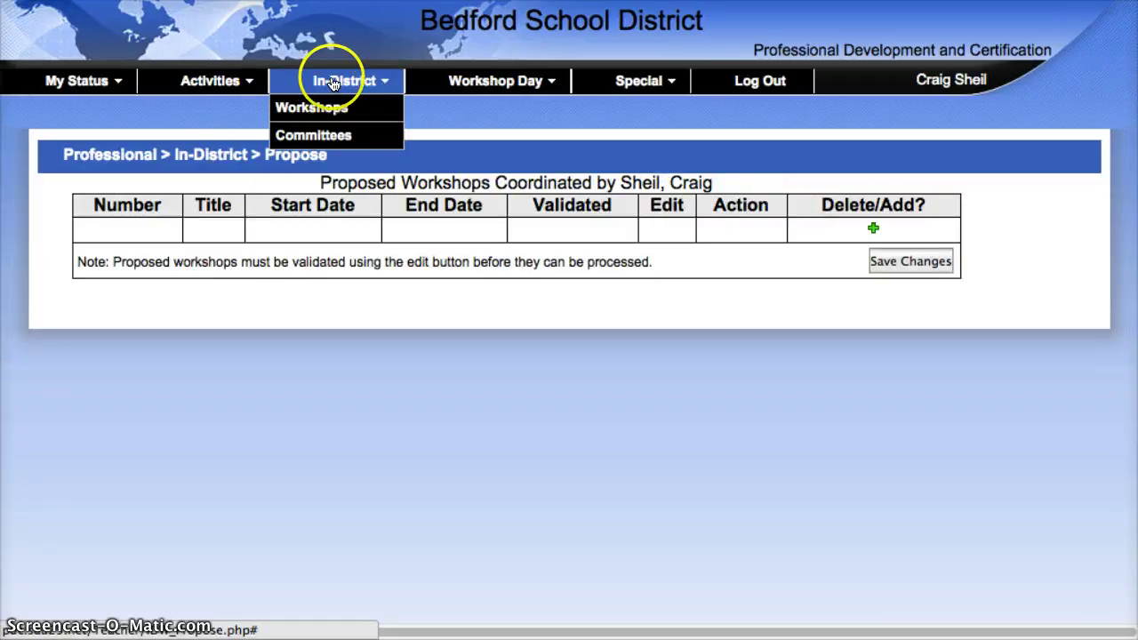